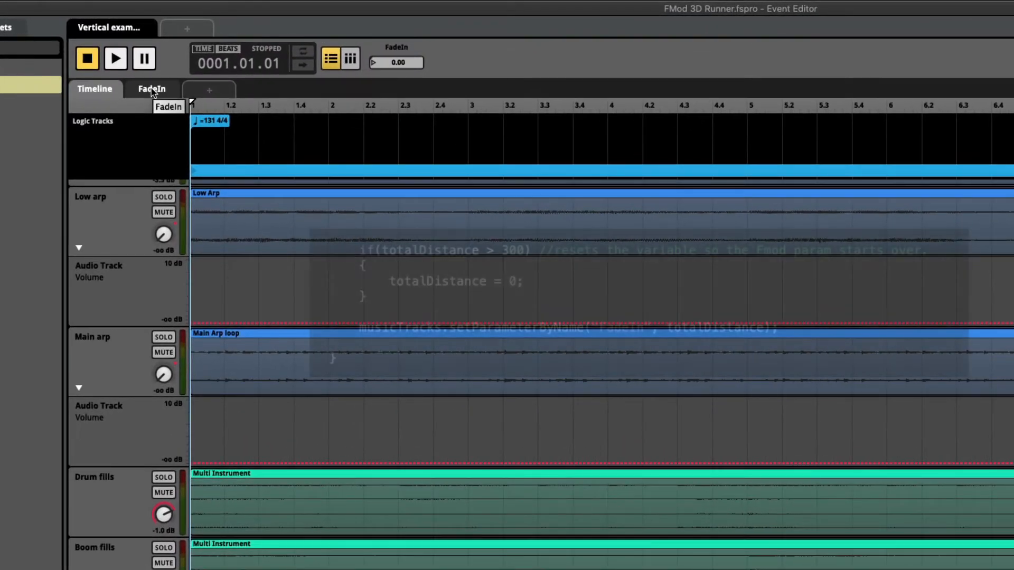
# Review the FadeIn parameter sheet, play the Vertical example event and adjust its FadeIn parameter during playback
pyautogui.click(152, 90)
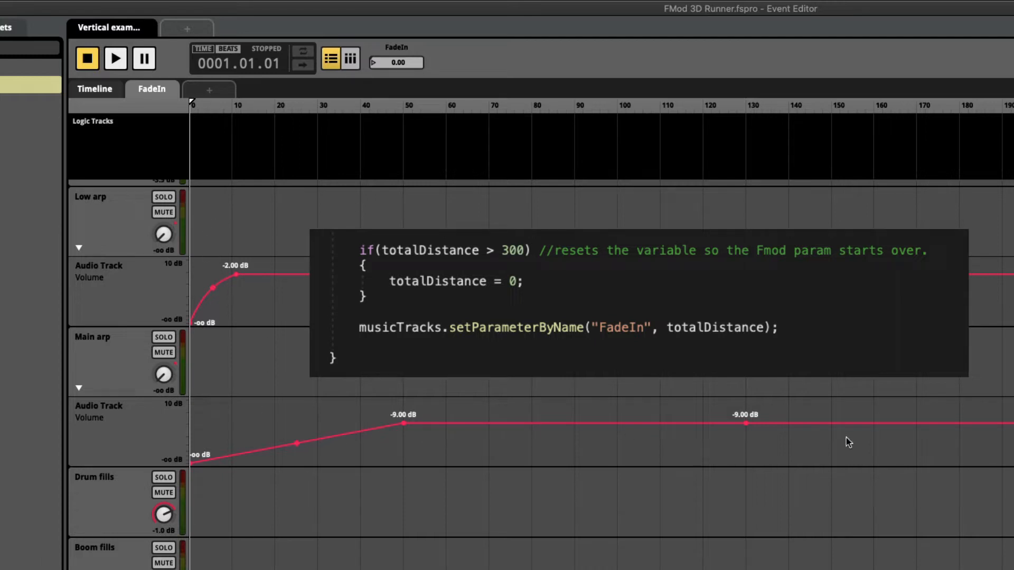
pyautogui.click(101, 93)
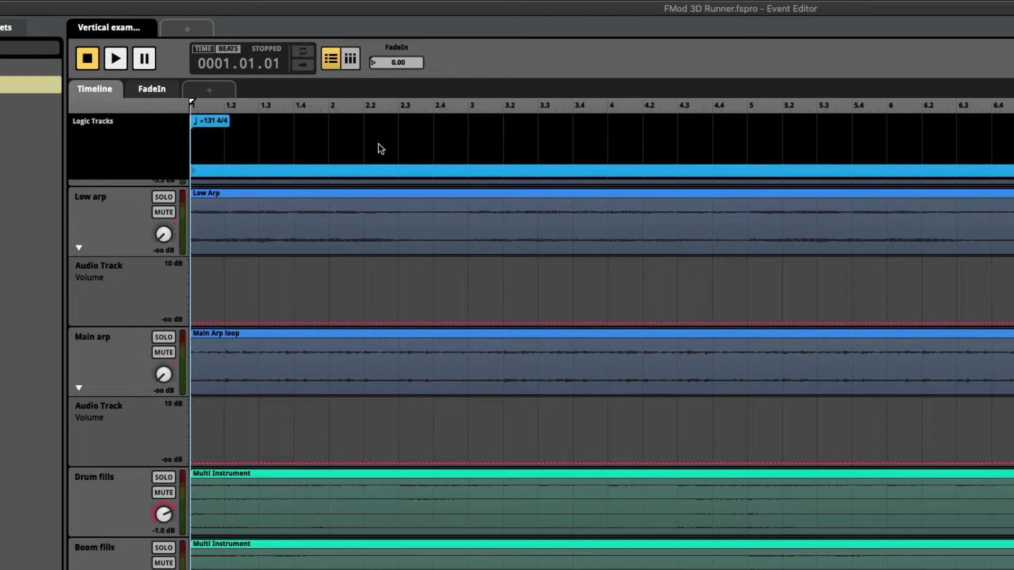
pyautogui.click(114, 62)
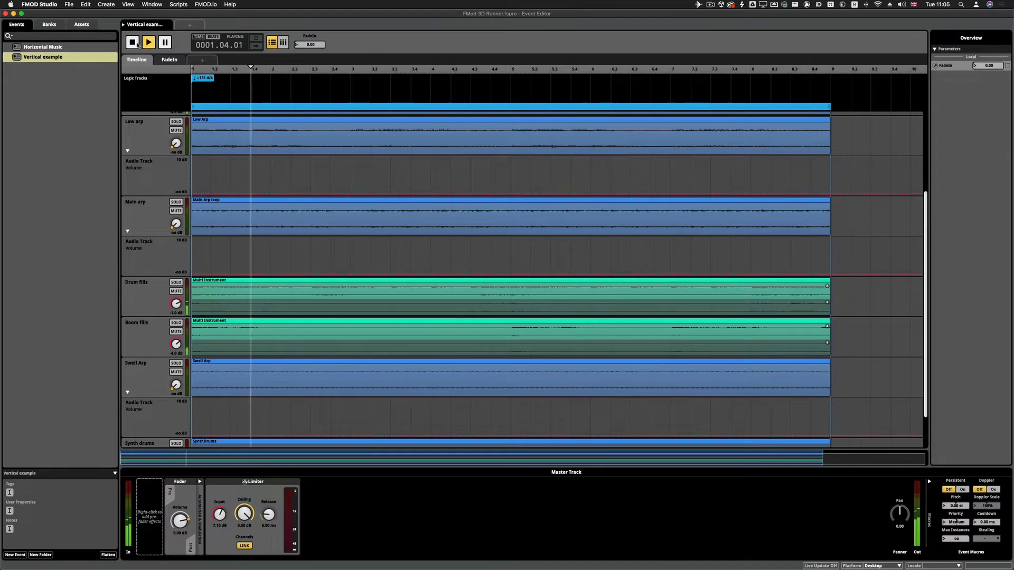
pyautogui.click(169, 59)
pyautogui.moveTo(320, 48)
pyautogui.mouseDown()
pyautogui.moveTo(320, 0)
pyautogui.moveTo(320, 45)
pyautogui.mouseUp()
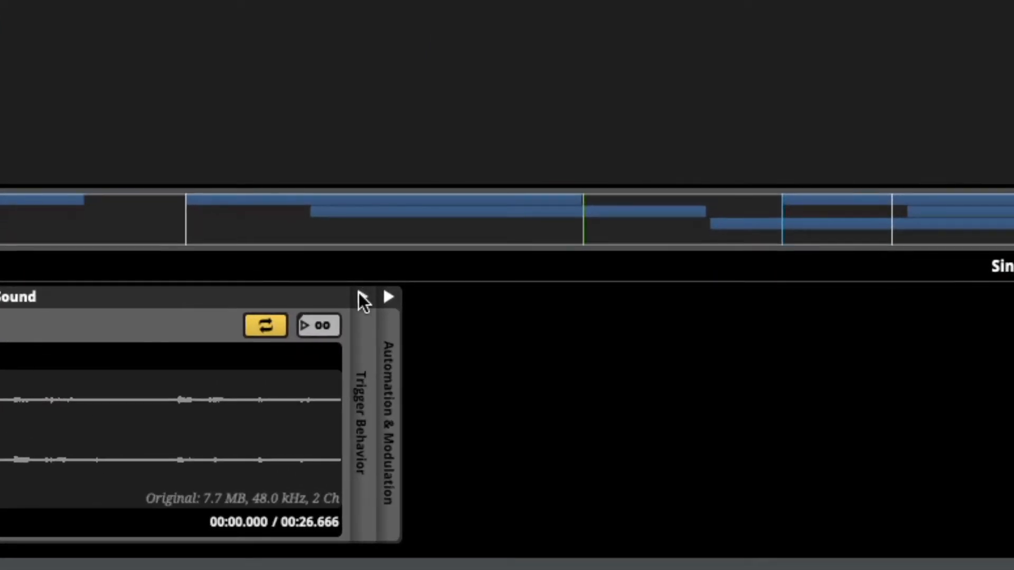
# Show the trigger behavior settings of the selected single instrument and turn on its probability
pyautogui.click(363, 298)
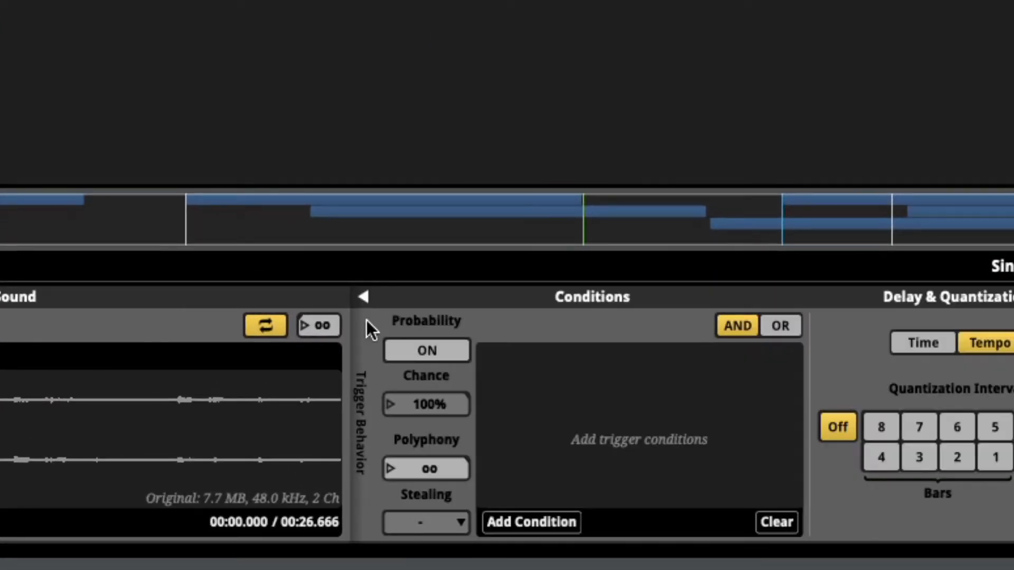
pyautogui.click(444, 351)
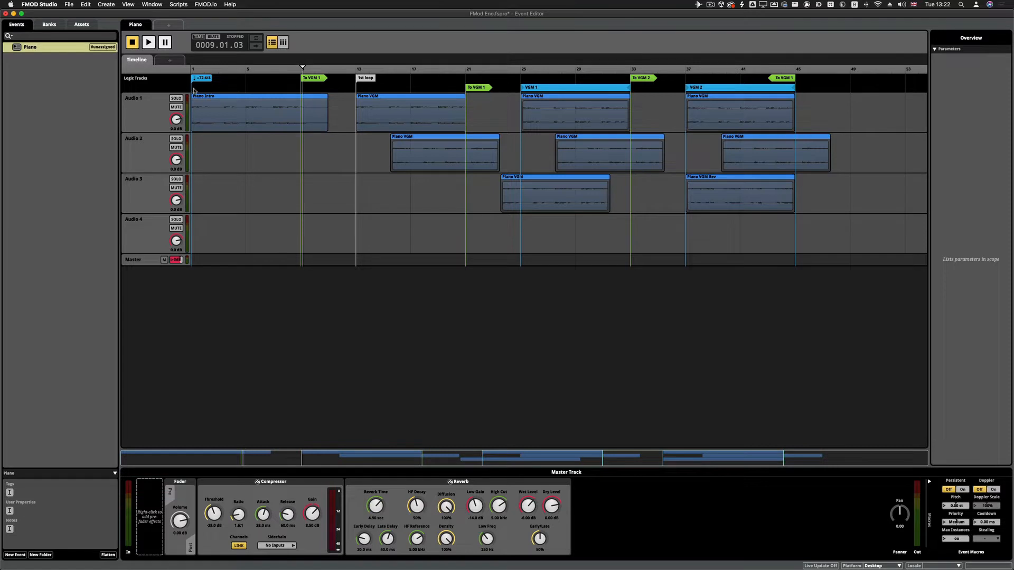
# Play the Piano event from its beginning and inspect the Audio 2 Piano VGM instrument and the To VGM 1 transition at bar 21
pyautogui.click(193, 89)
pyautogui.press('space')
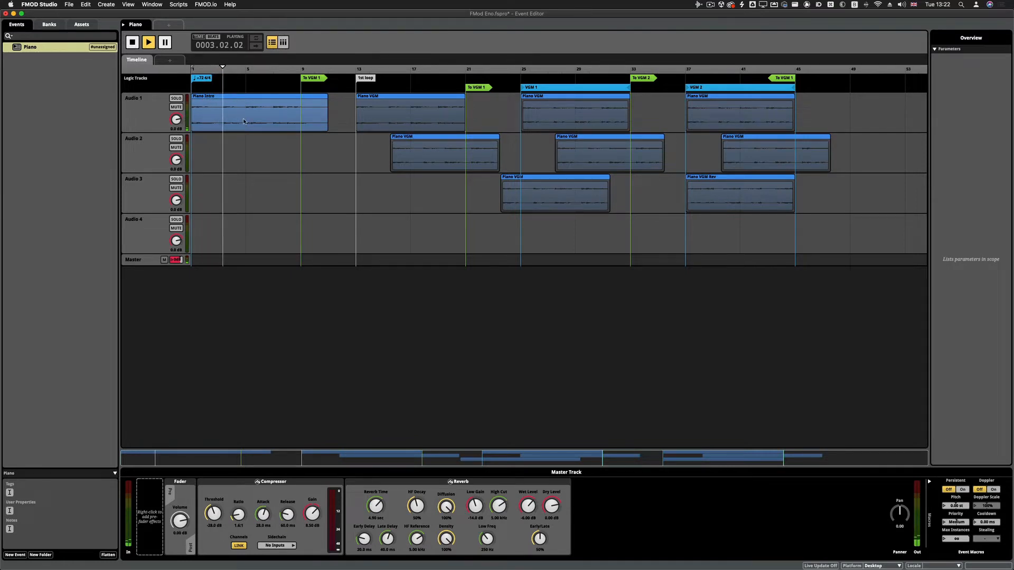
pyautogui.press('space')
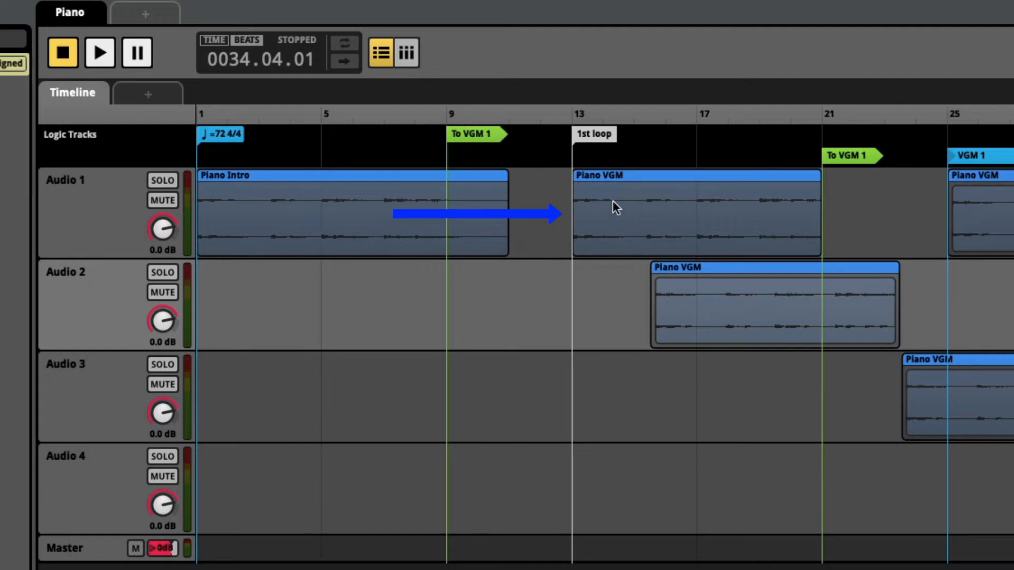
pyautogui.click(710, 292)
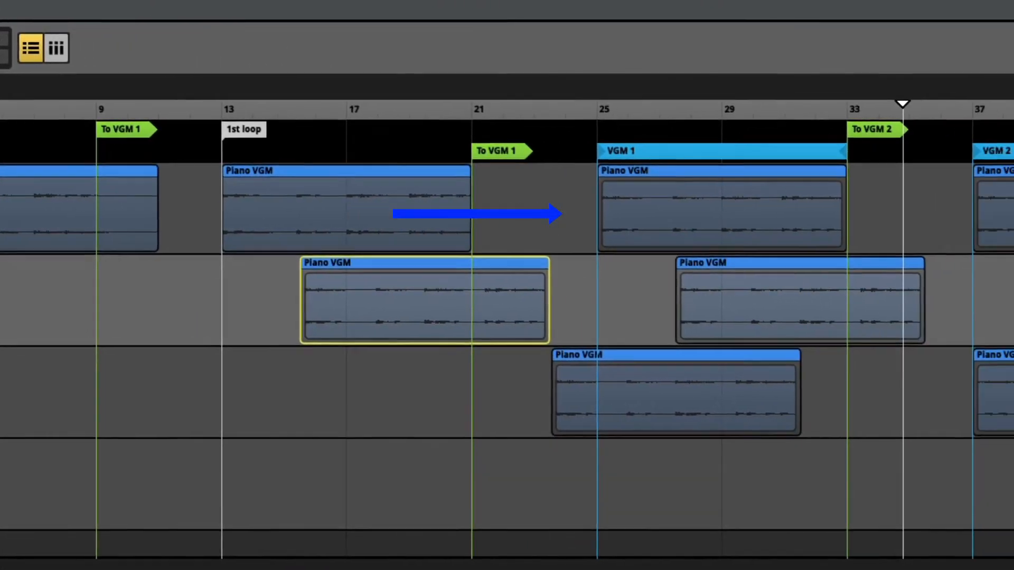
pyautogui.click(479, 151)
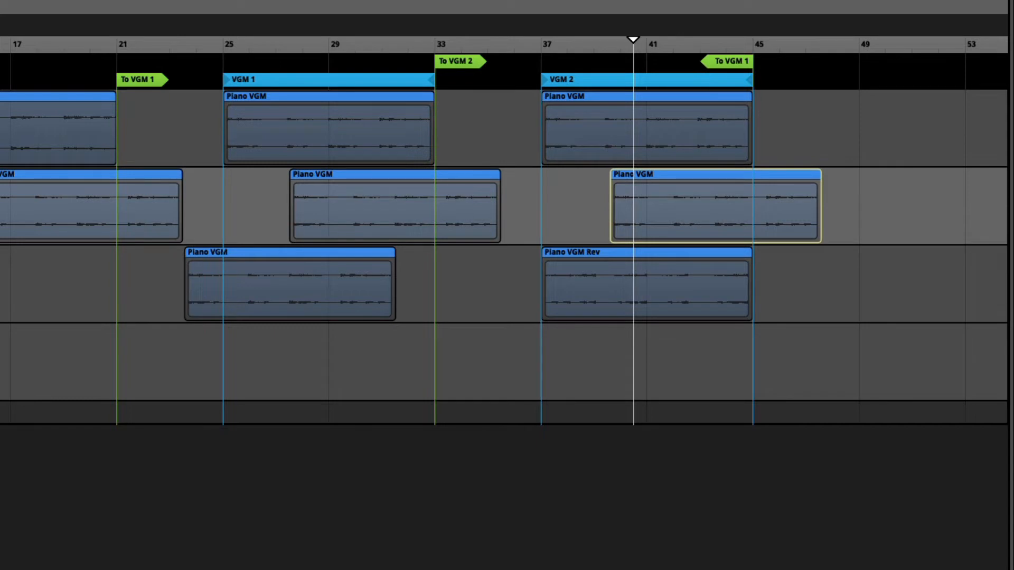
# Enable trigger probability on a Piano VGM instrument and lower its chance below 100%
pyautogui.click(310, 201)
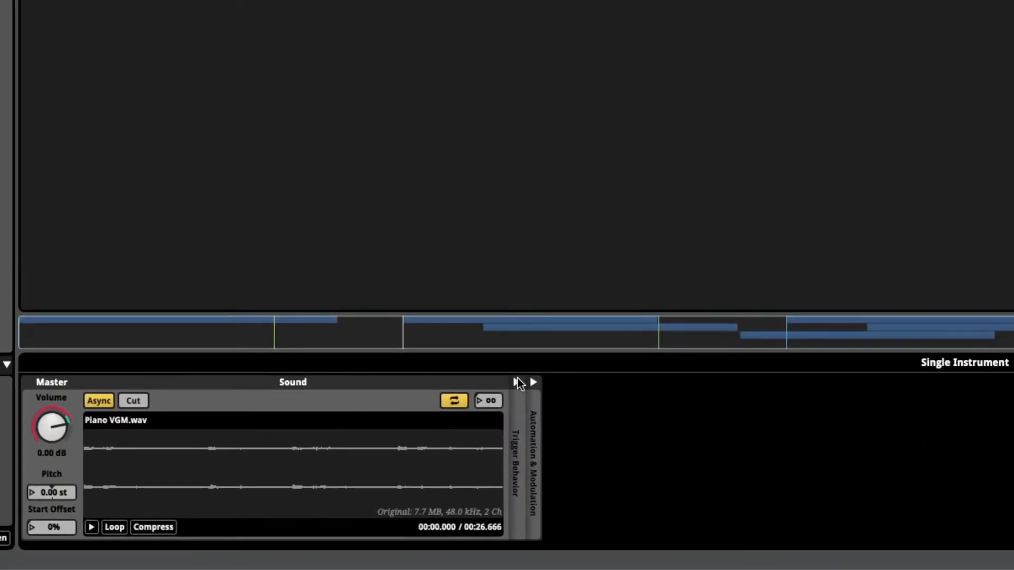
pyautogui.click(517, 381)
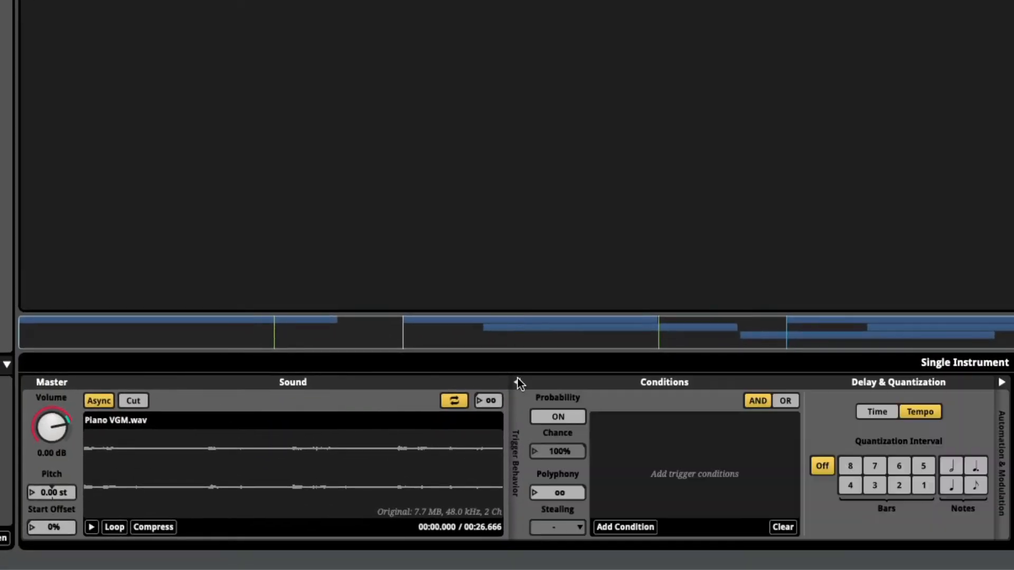
pyautogui.click(561, 418)
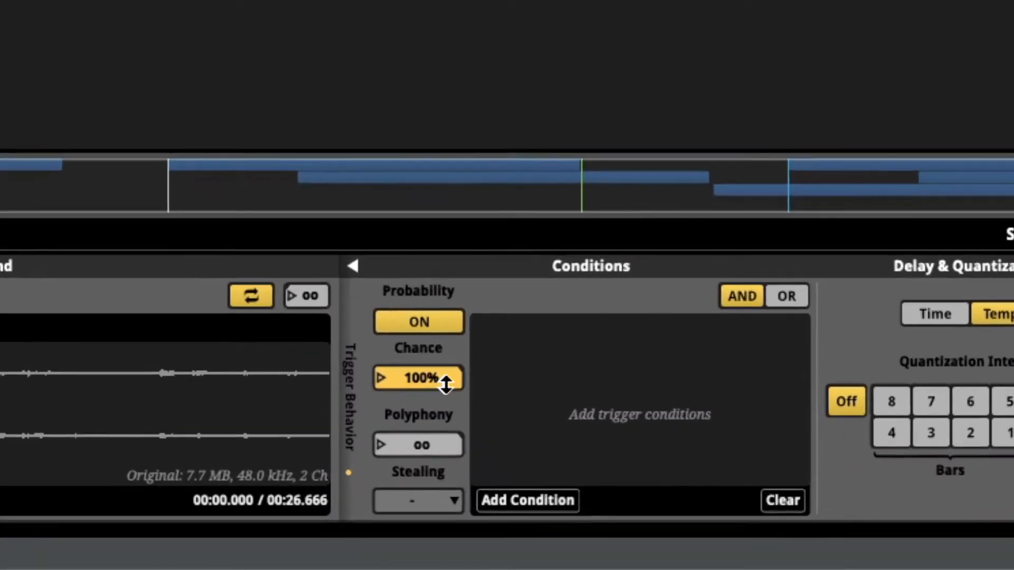
pyautogui.moveTo(447, 384); pyautogui.dragTo(446, 404)
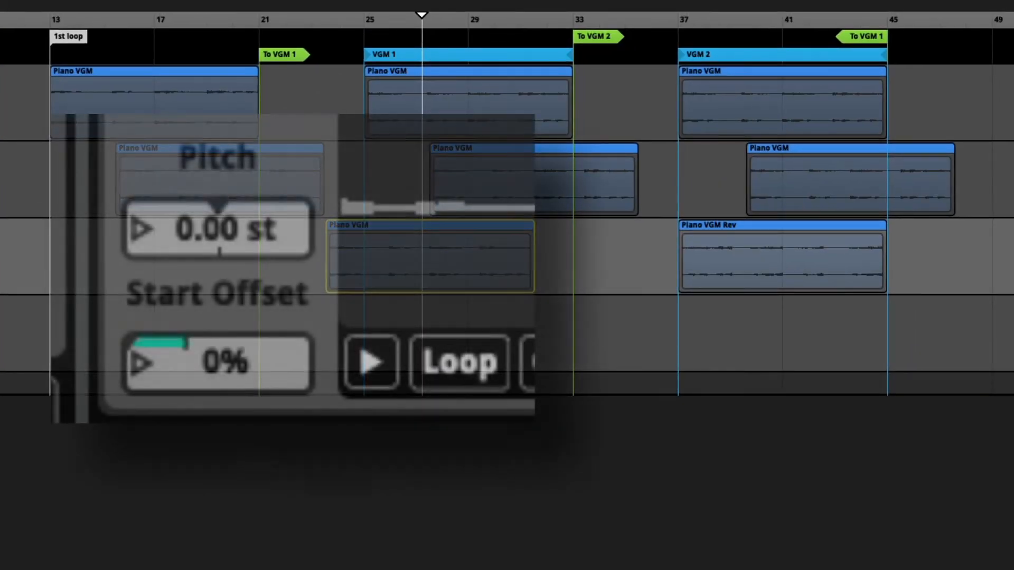
# Examine the start offset of the Piano VGM and Piano VGM Rev instruments across the VGM 1 and VGM 2 loops
pyautogui.click(851, 179)
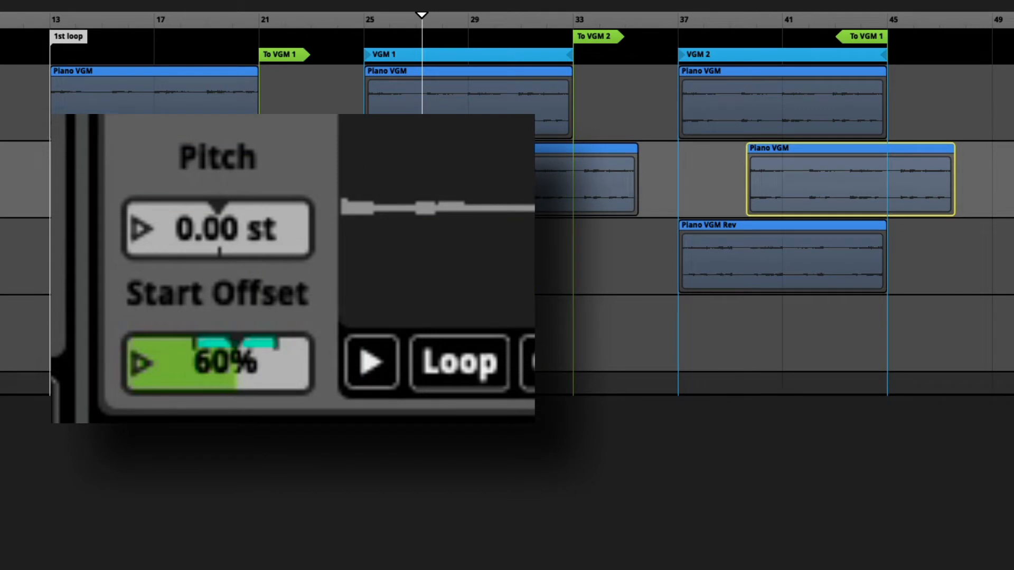
pyautogui.click(782, 256)
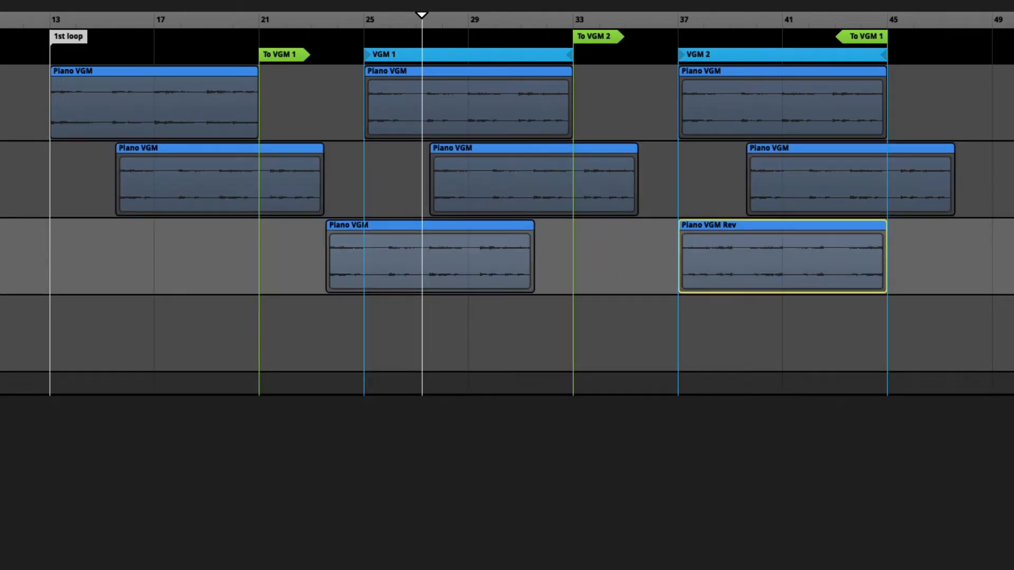
pyautogui.click(534, 180)
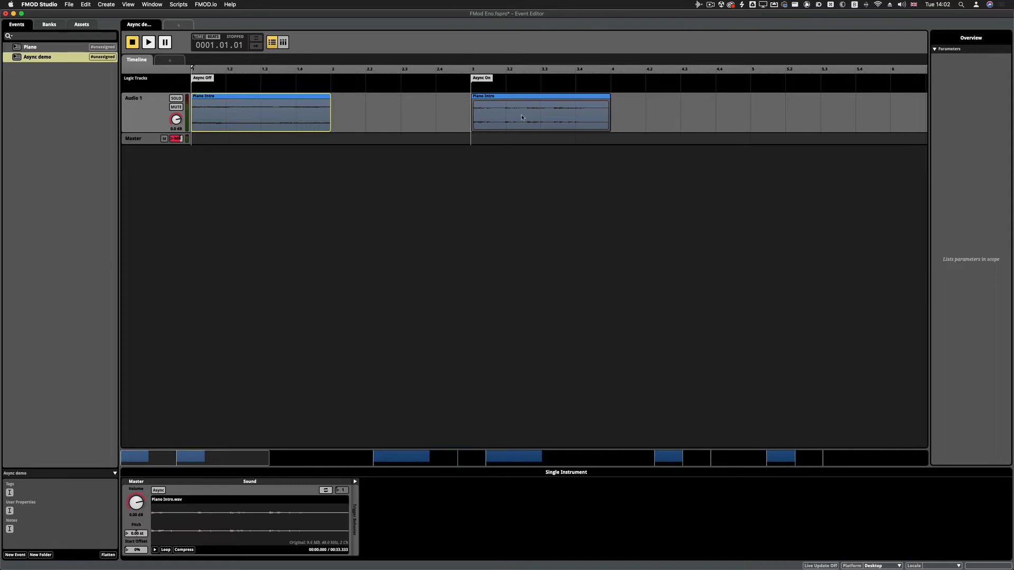
# Compare the Async Off and Async On Piano Intro instruments in the Async demo event by selecting and playing them
pyautogui.click(522, 118)
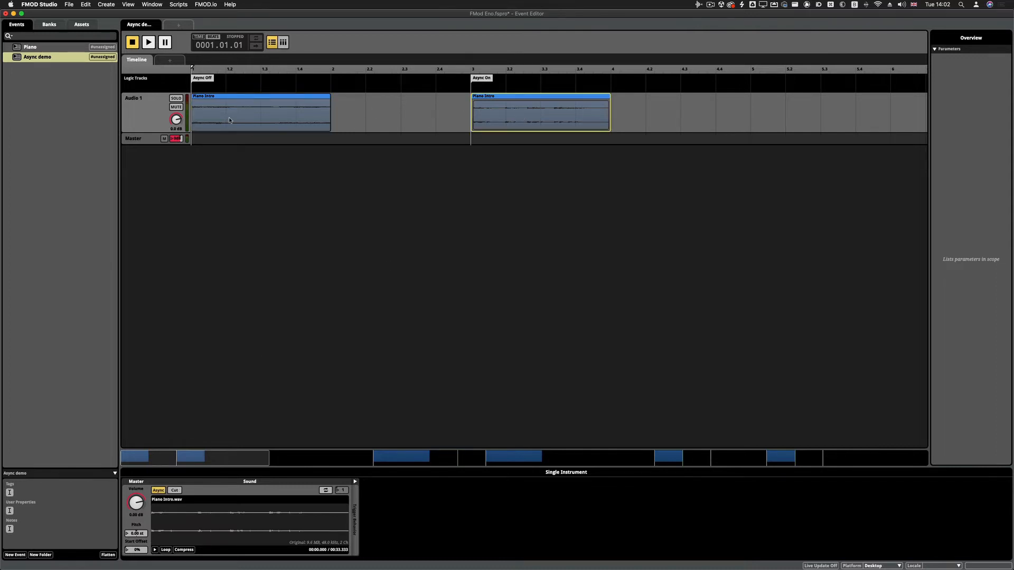
pyautogui.click(222, 180)
pyautogui.press('space')
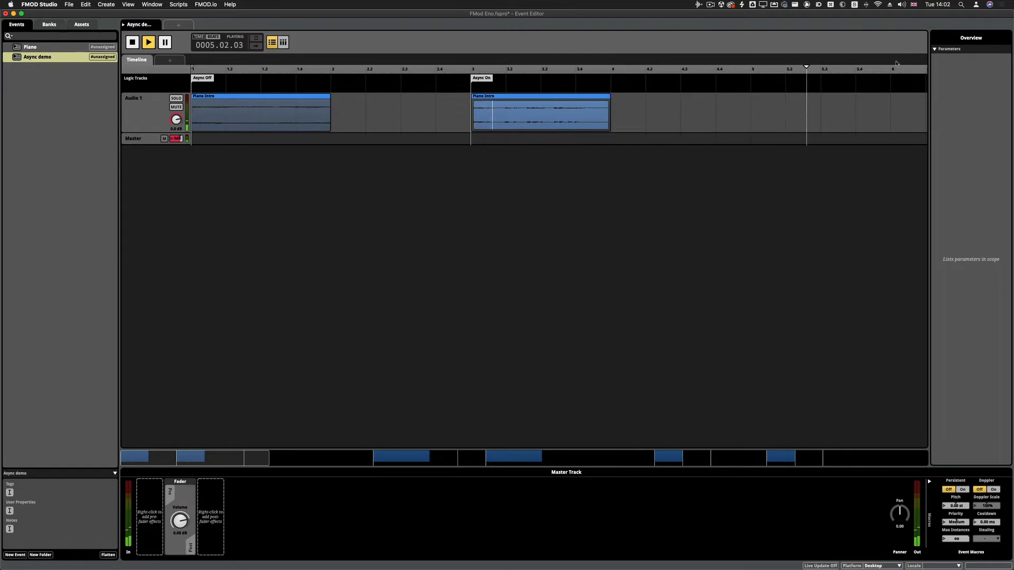
pyautogui.press('space')
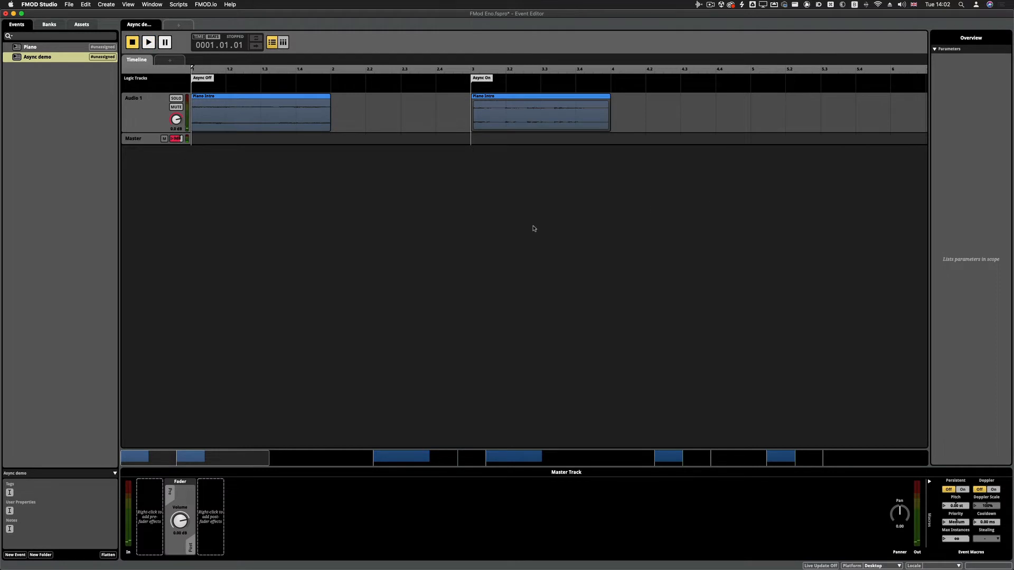
pyautogui.click(531, 113)
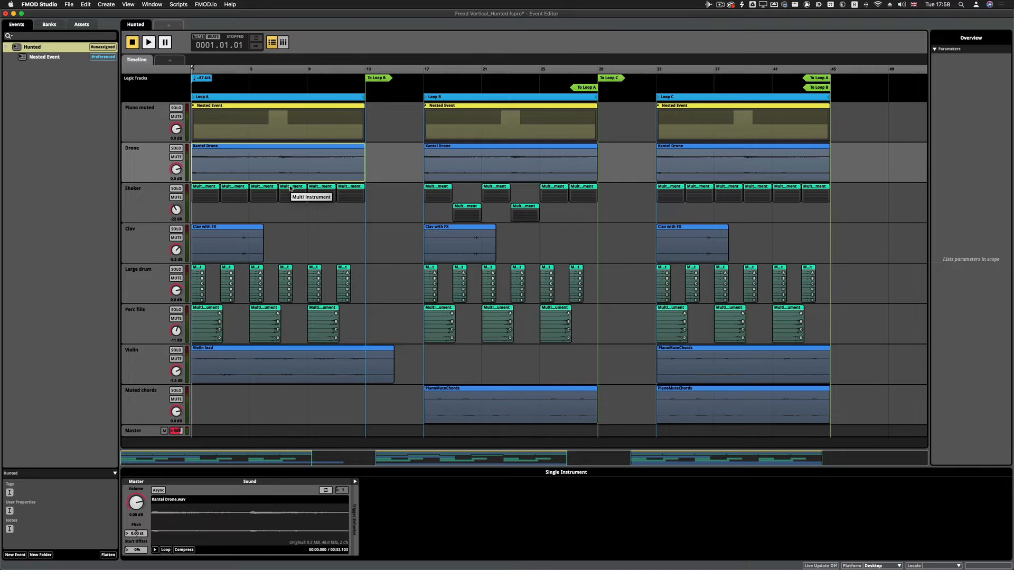
# Inspect the first Perc fills multi instrument and the Loop A nested event on the Piano muted track of the Hunted event
pyautogui.click(204, 332)
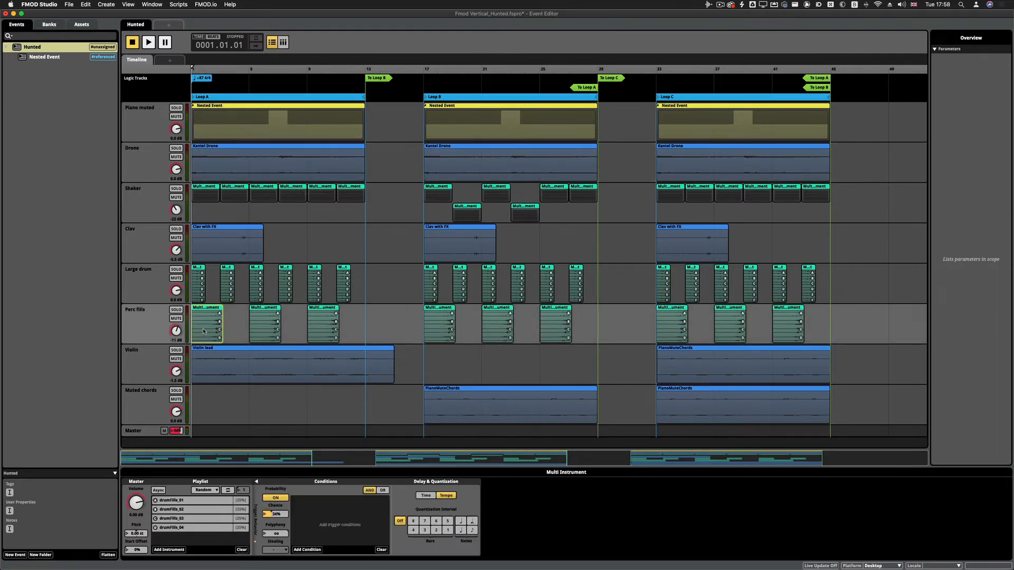
pyautogui.click(238, 118)
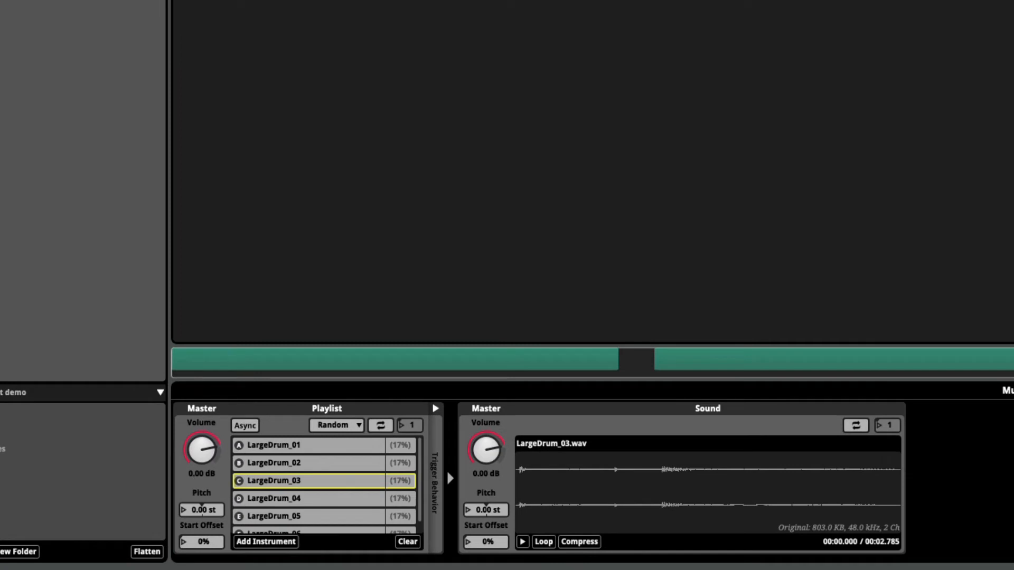
# Audition the LargeDrum multi instrument several times and review its playlist selection modes, keeping Randomize
pyautogui.press('space')
pyautogui.click(353, 426)
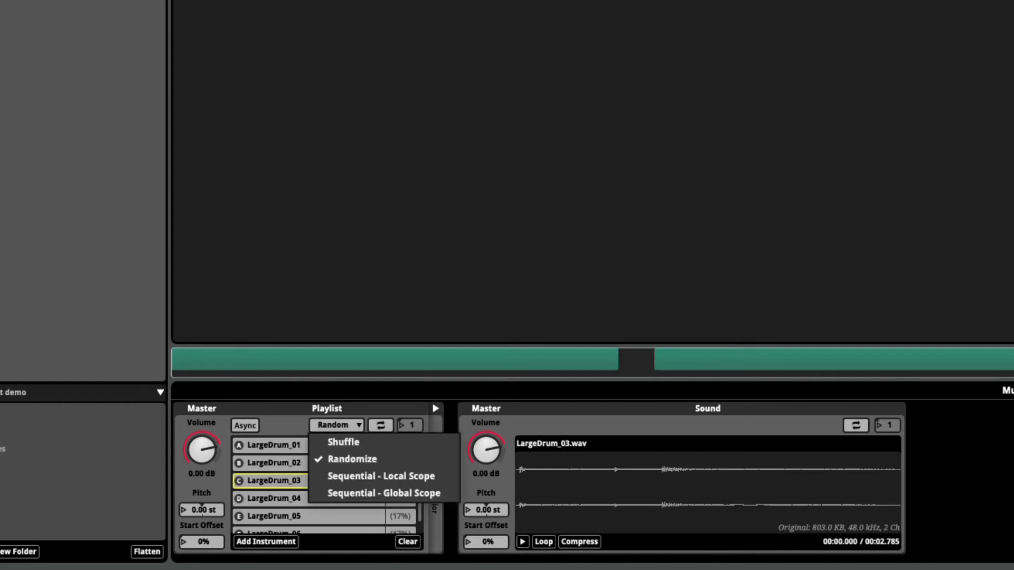
pyautogui.press('Escape')
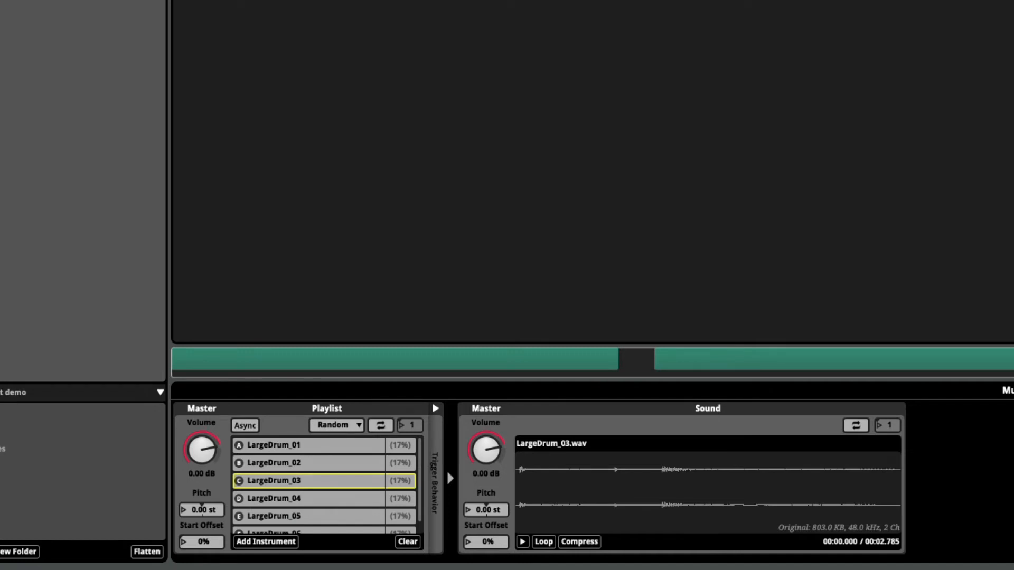
pyautogui.press('space')
pyautogui.press('space')
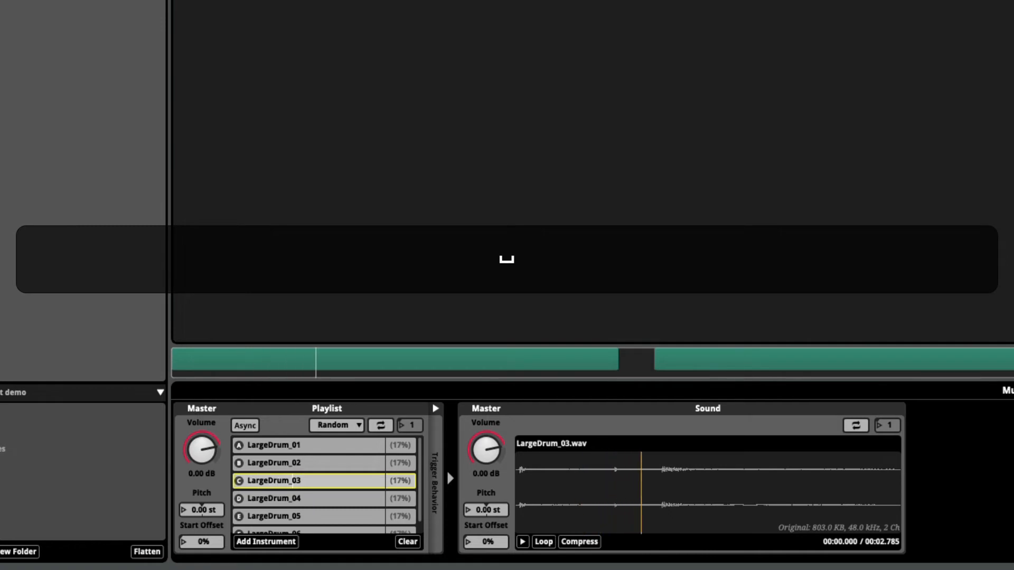
pyautogui.press('space')
pyautogui.press('space')
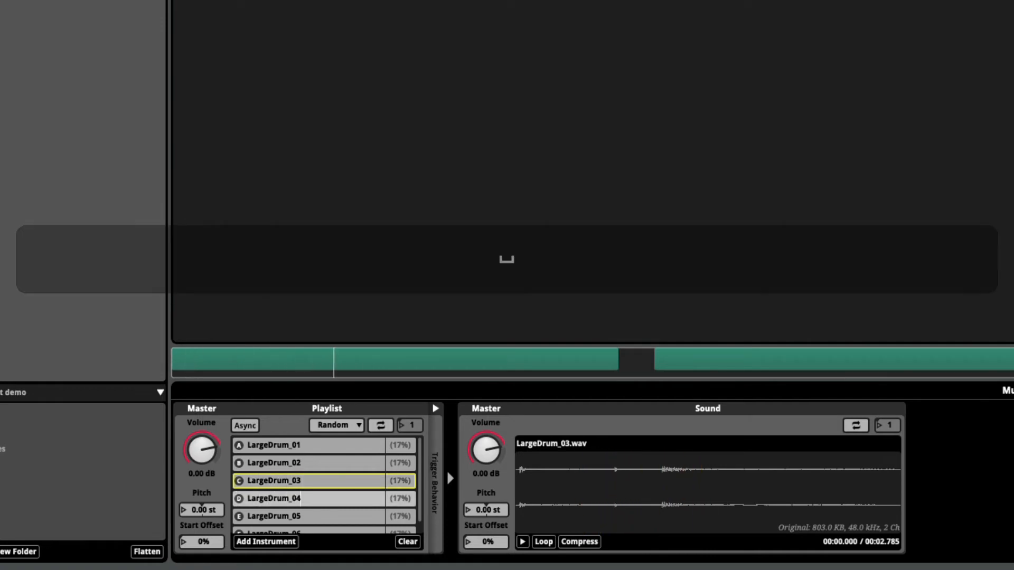
pyautogui.press('space')
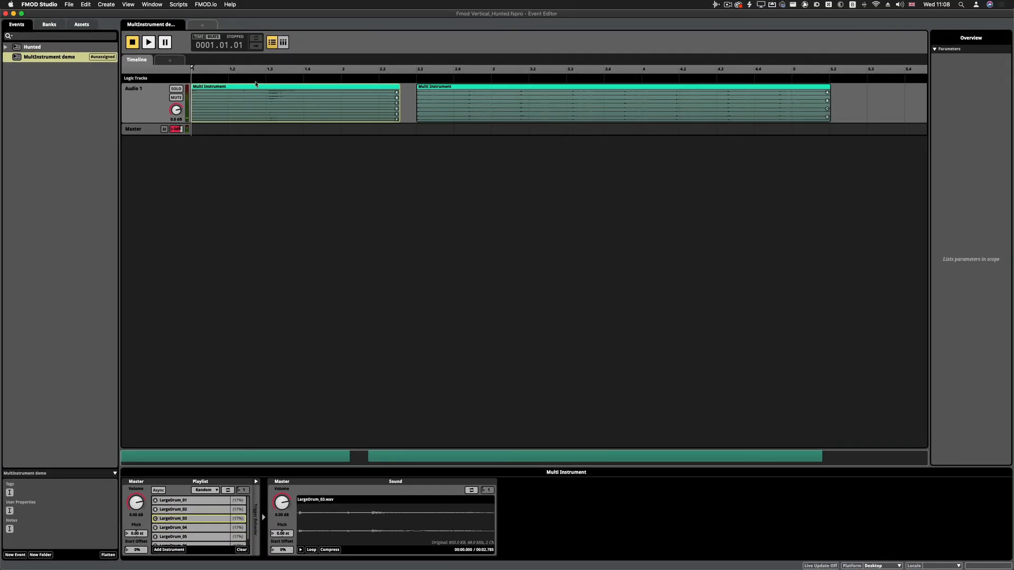
# Add a loop region to the MultInstrument demo timeline and fit it to the full length of the first multi instrument
pyautogui.rightClick(256, 79)
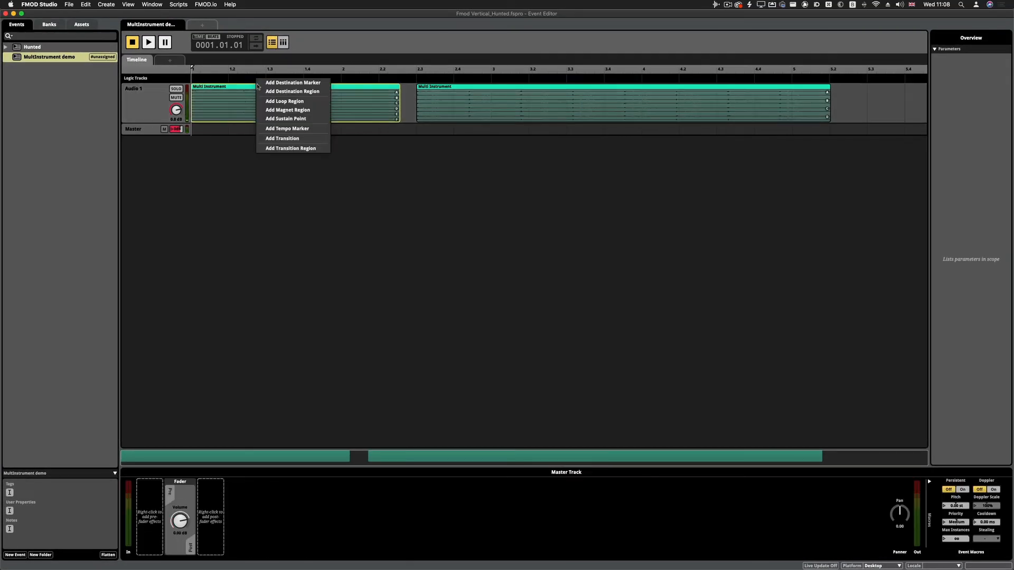
pyautogui.click(284, 100)
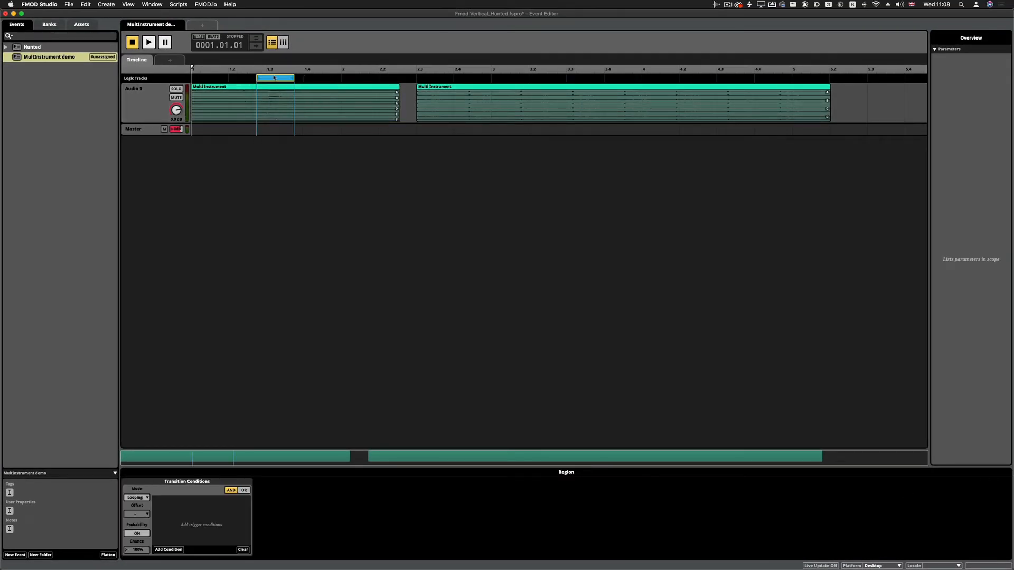
pyautogui.moveTo(275, 78); pyautogui.dragTo(400, 78)
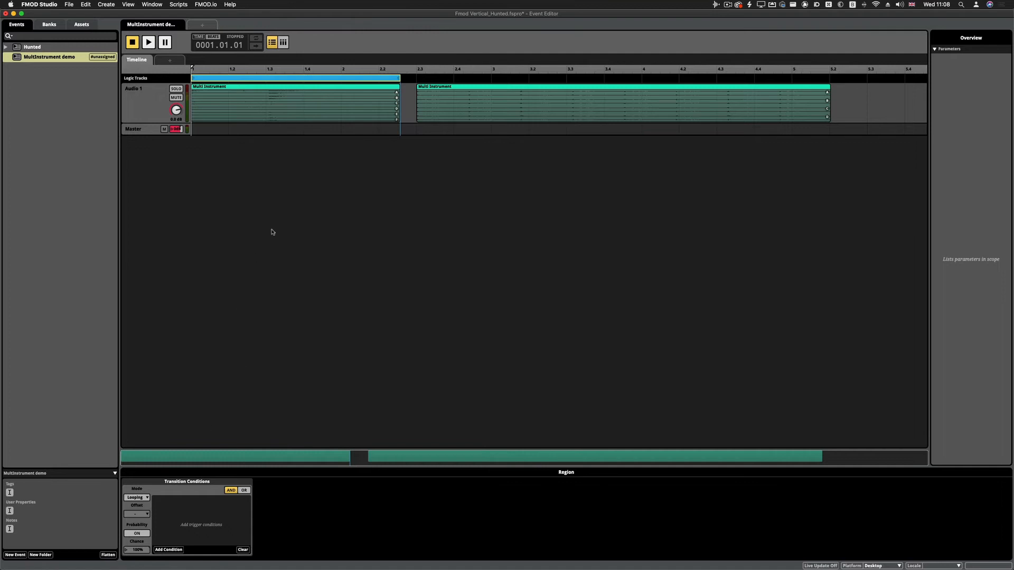
# Play the looped LargeDrum multi instrument, and audition the Shaker multi instrument starting at 2.3
pyautogui.click(238, 114)
pyautogui.press('space')
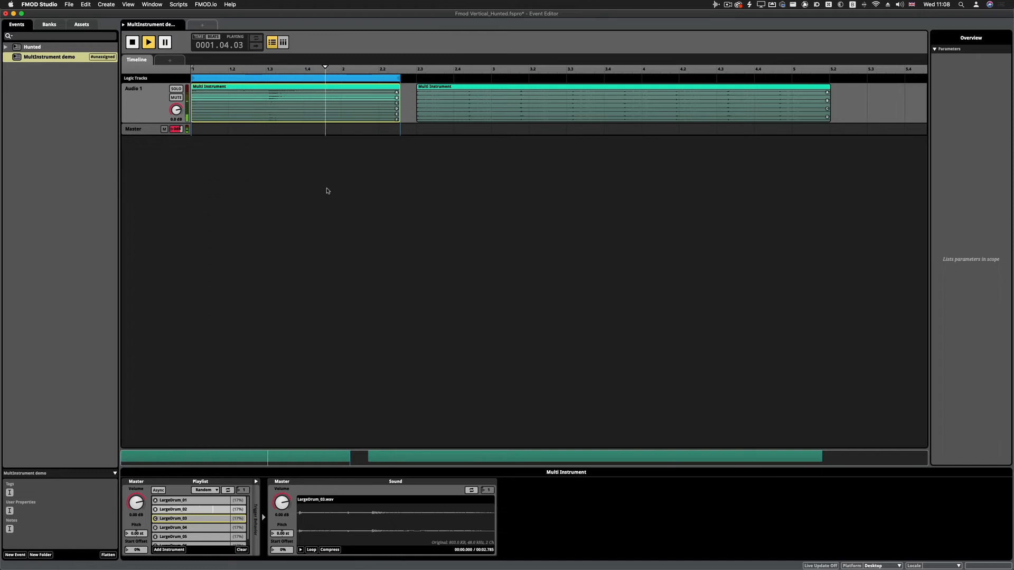
pyautogui.press('space')
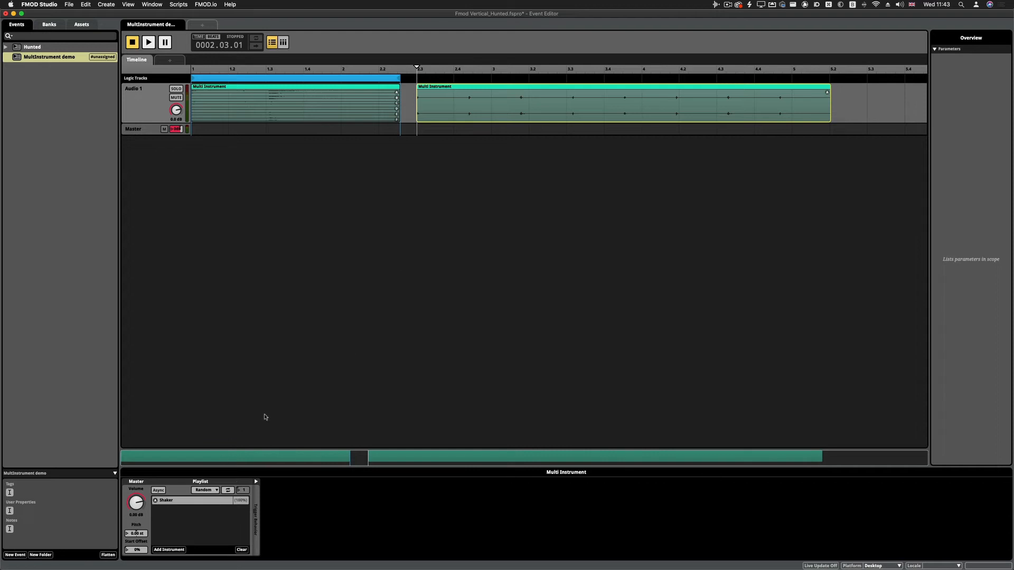
pyautogui.press('space')
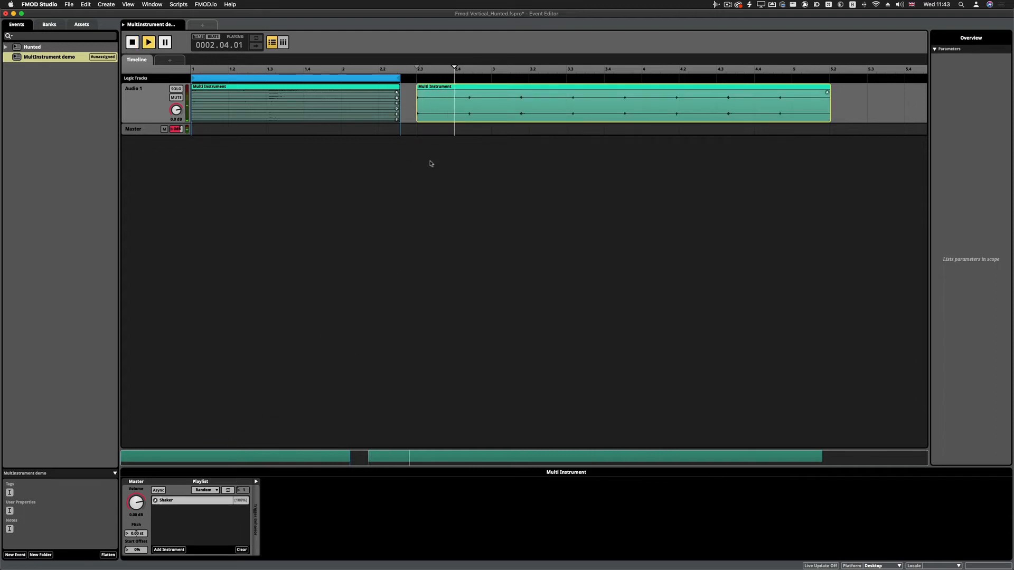
pyautogui.press('space')
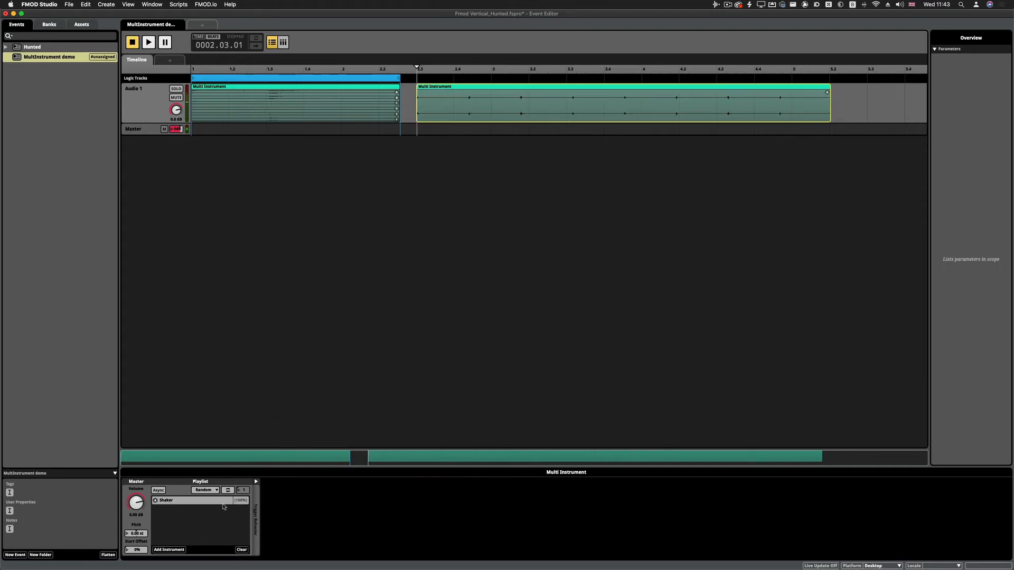
# Duplicate the Shaker entry in the second multi instrument's playlist and set the copy's volume to -oo dB
pyautogui.click(185, 502)
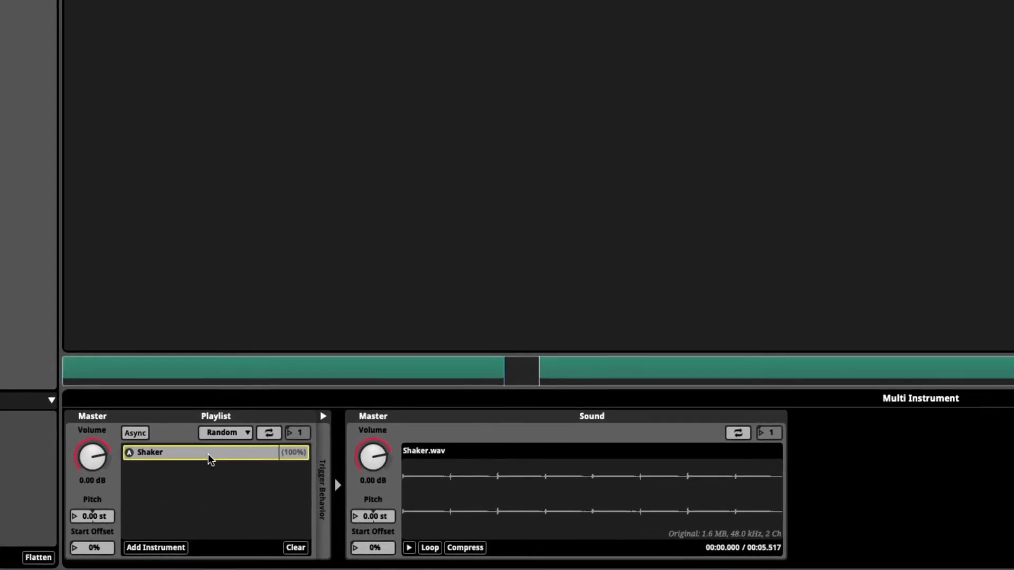
pyautogui.click(174, 475)
pyautogui.hotkey('ctrl', 'v')
pyautogui.click(179, 469)
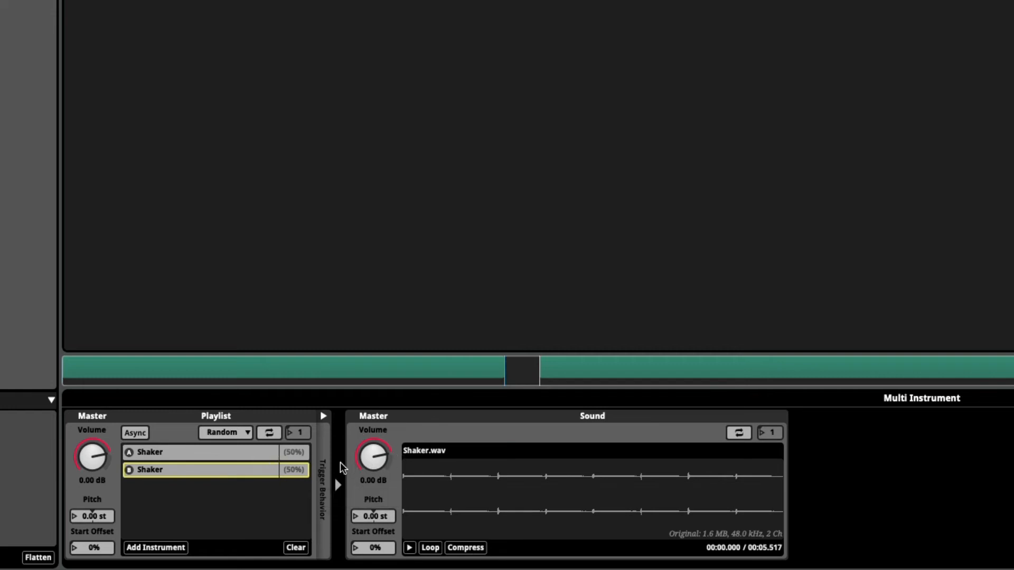
pyautogui.moveTo(370, 461); pyautogui.dragTo(370, 491)
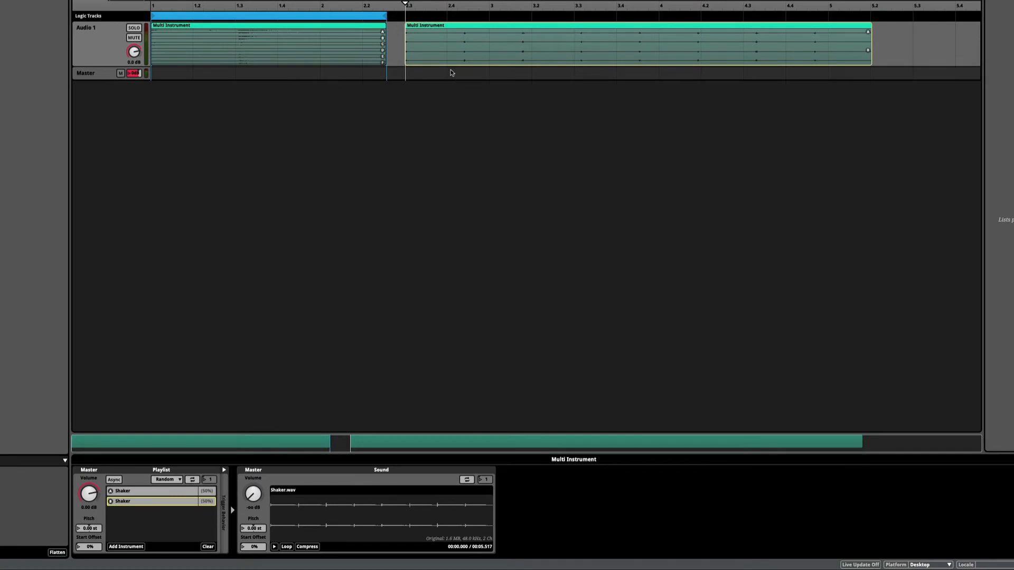
# Audition the Shaker multi instrument repeatedly with the audible and silent playlist entries
pyautogui.press('space')
pyautogui.press('space')
pyautogui.press('space')
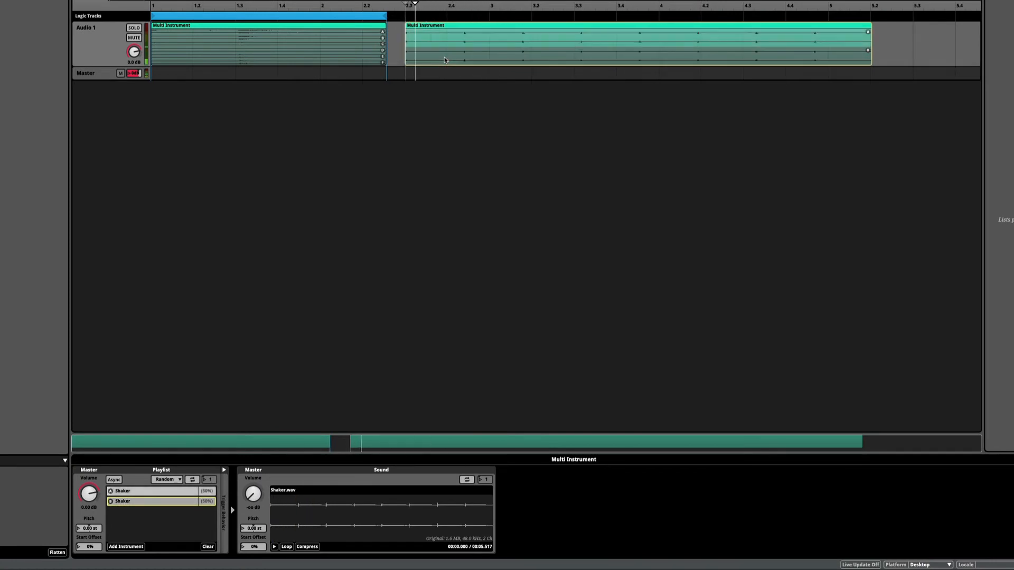
pyautogui.press('space')
# Copy the first Shaker entry and paste it twice into the same playlist
pyautogui.click(185, 491)
pyautogui.press('super+c')
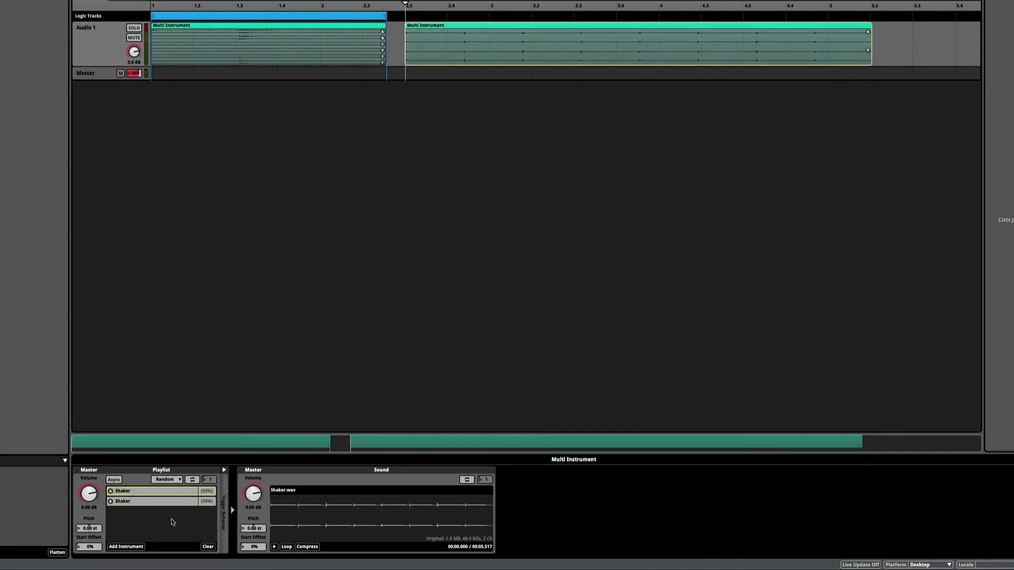
pyautogui.click(151, 518)
pyautogui.press('super+v')
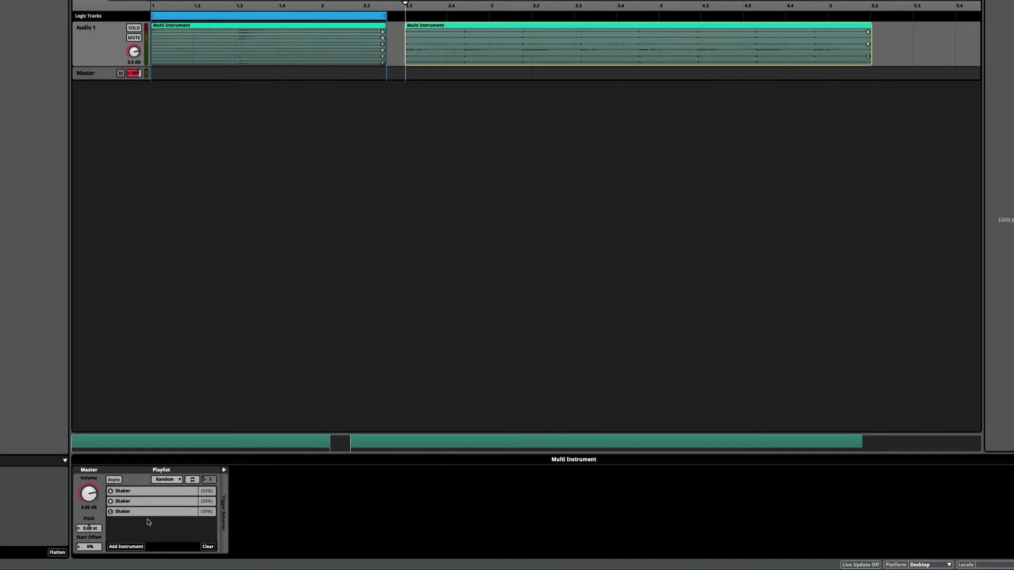
pyautogui.press('super+v')
# Vary the volumes of the two newest Shaker entries, setting the third entry to -7 dB
pyautogui.click(206, 522)
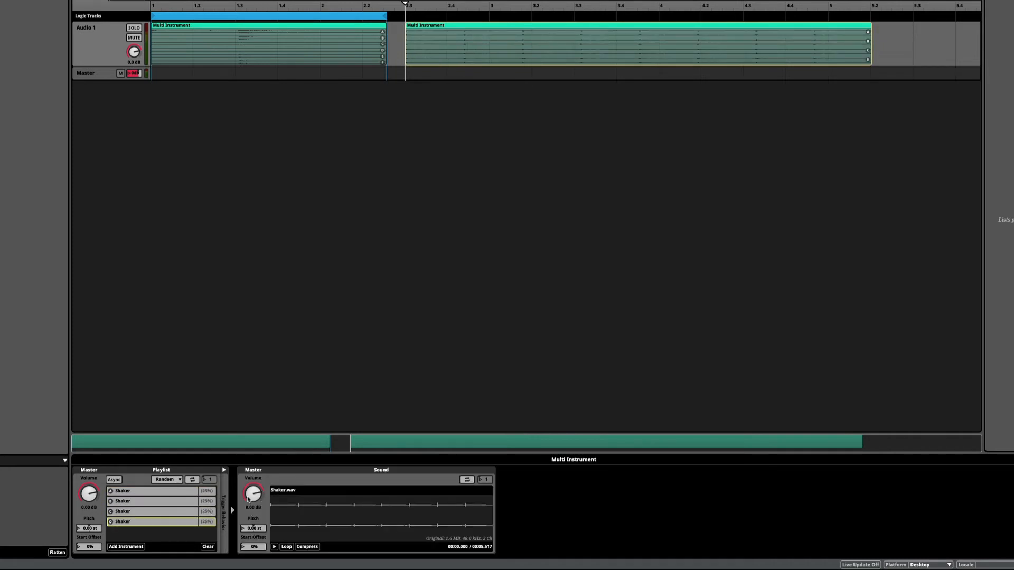
pyautogui.moveTo(253, 495)
pyautogui.mouseDown()
pyautogui.moveTo(253, 510)
pyautogui.moveTo(253, 486)
pyautogui.mouseUp()
pyautogui.click(178, 513)
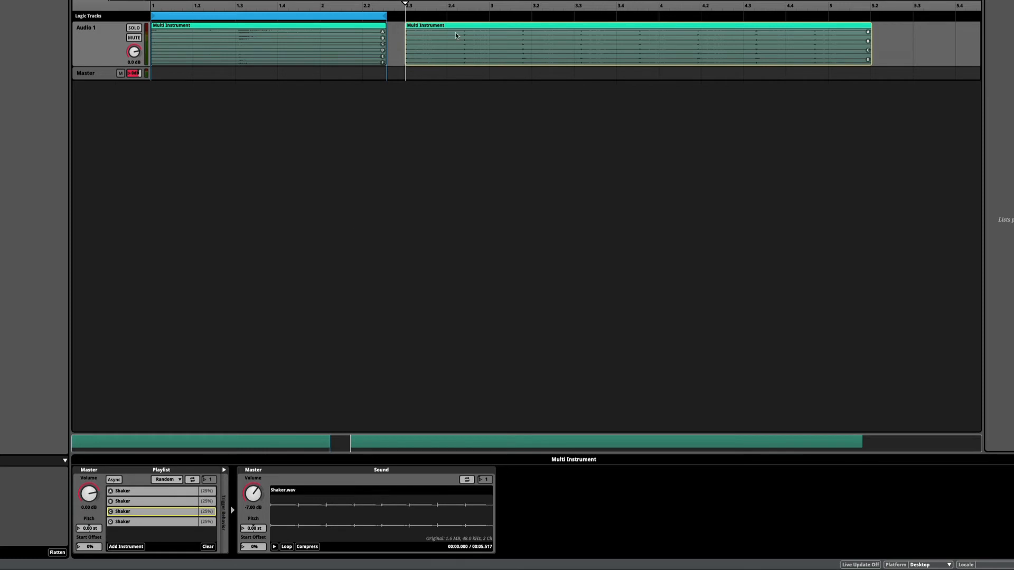
# Play the Shaker multi instrument several times to compare its randomized volume variations
pyautogui.press('space')
pyautogui.press('space')
pyautogui.press('space')
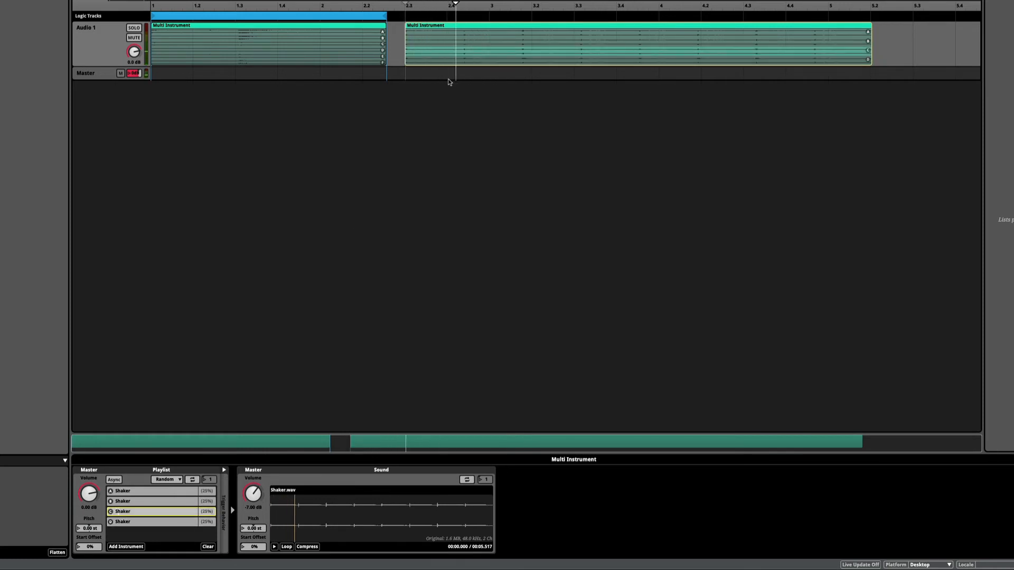
pyautogui.press('space')
pyautogui.press('space')
pyautogui.press('space')
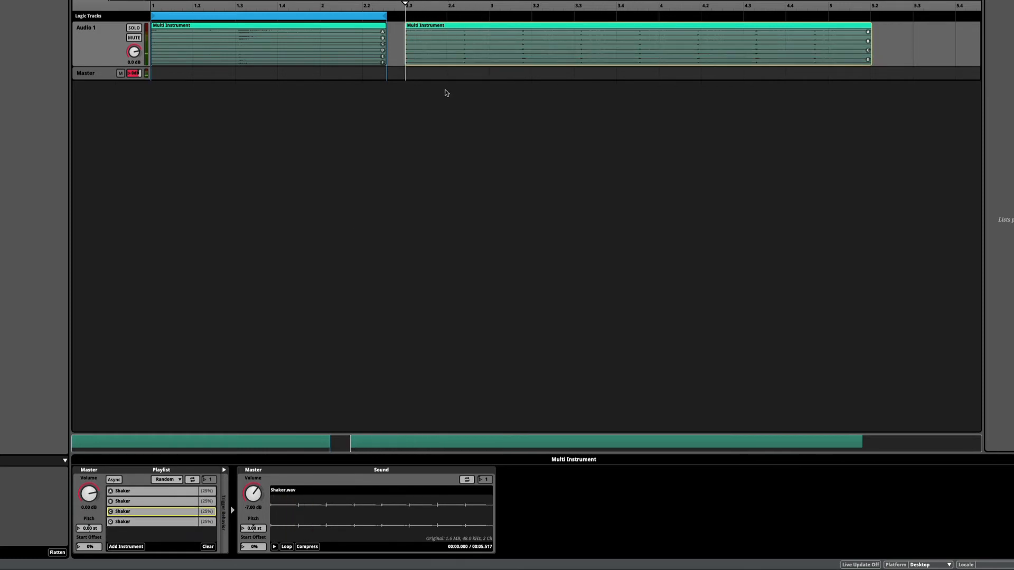
pyautogui.press('space')
pyautogui.press('space')
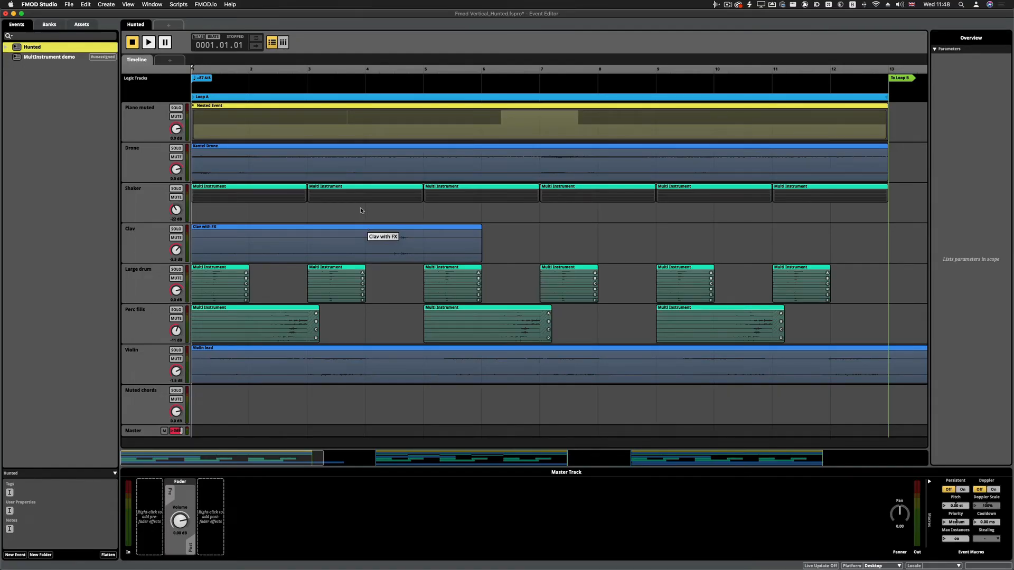
# Solo the Piano muted track of the Hunted event and audition its Loop A nested event
pyautogui.click(257, 120)
pyautogui.click(176, 109)
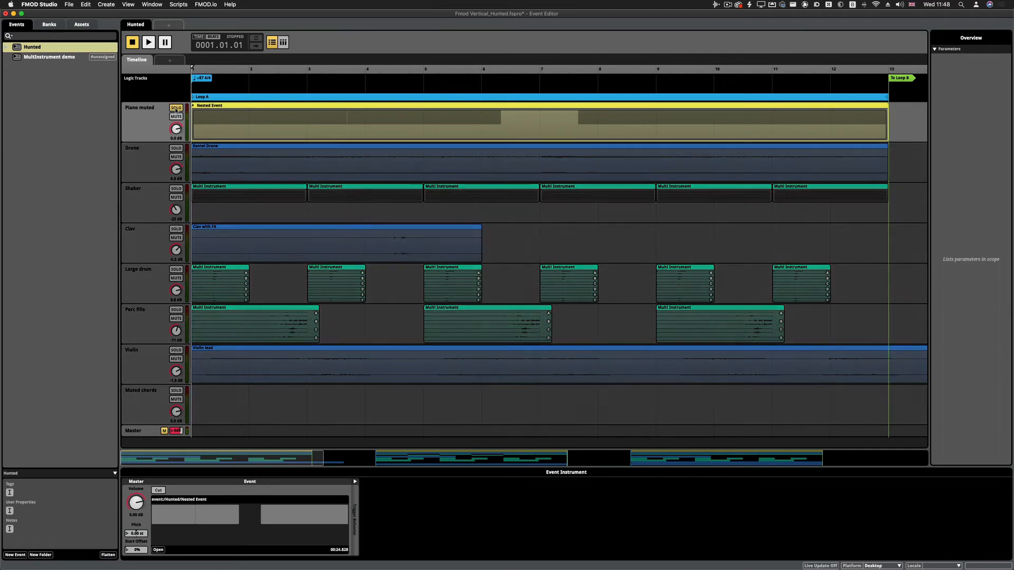
pyautogui.press('space')
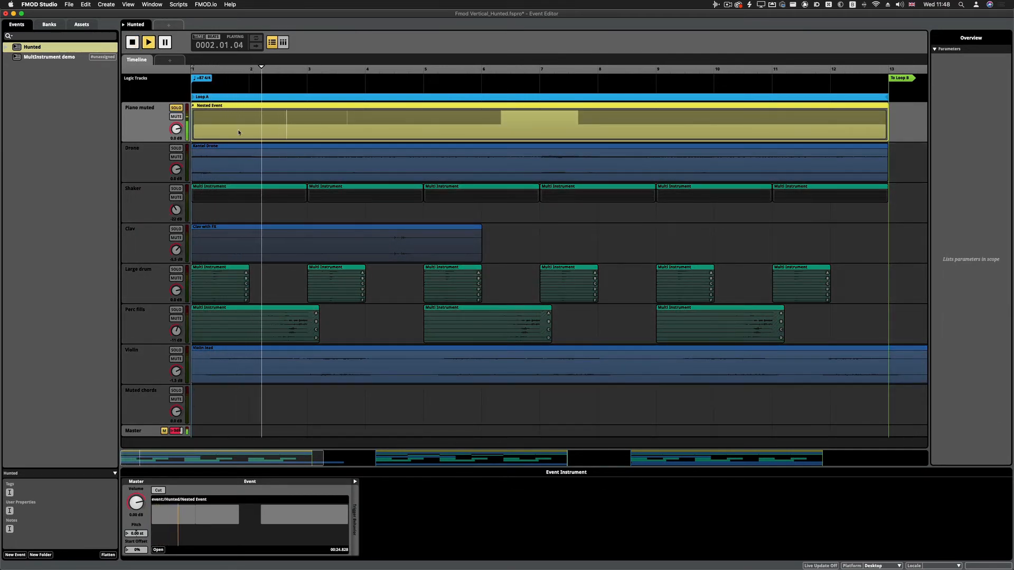
pyautogui.press('space')
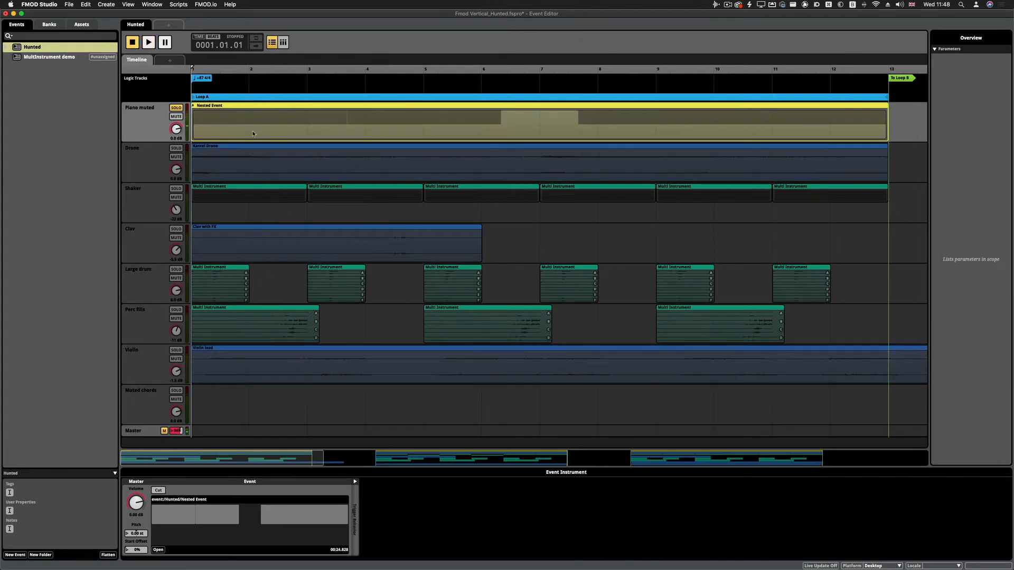
# Open the Loop A nested event and play its multi instruments from the start and from bar 3
pyautogui.doubleClick(266, 127)
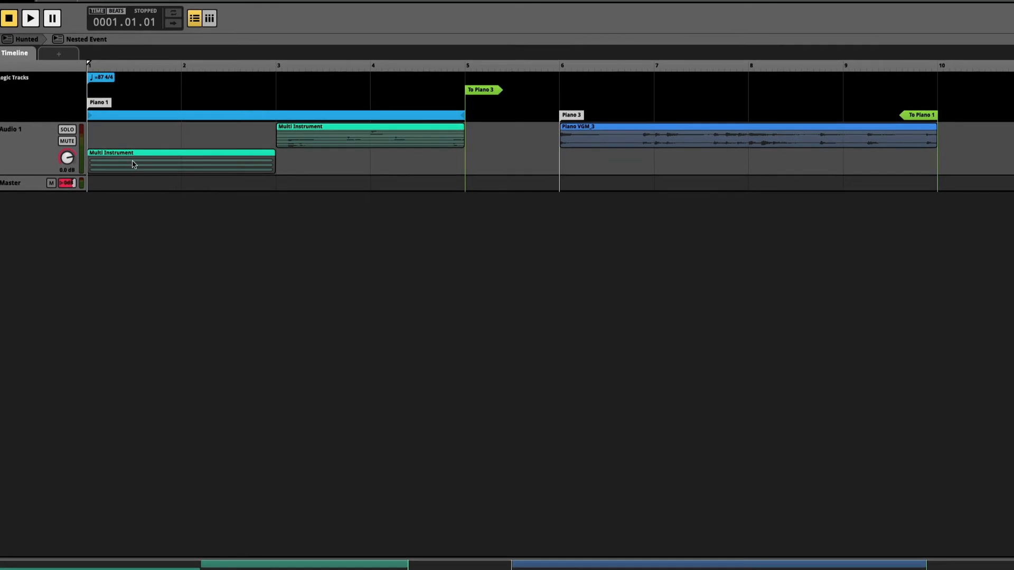
pyautogui.click(133, 164)
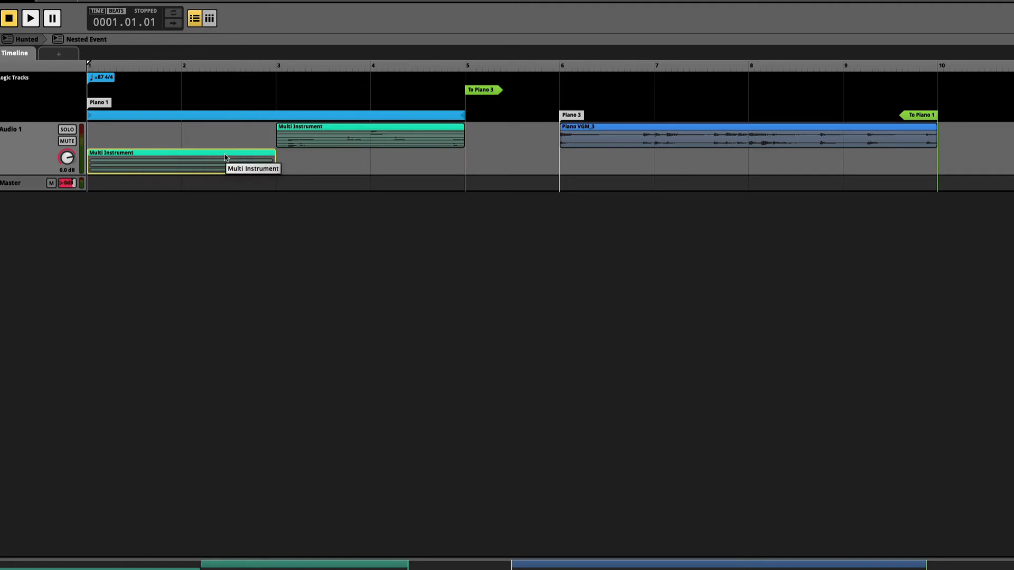
pyautogui.press('space')
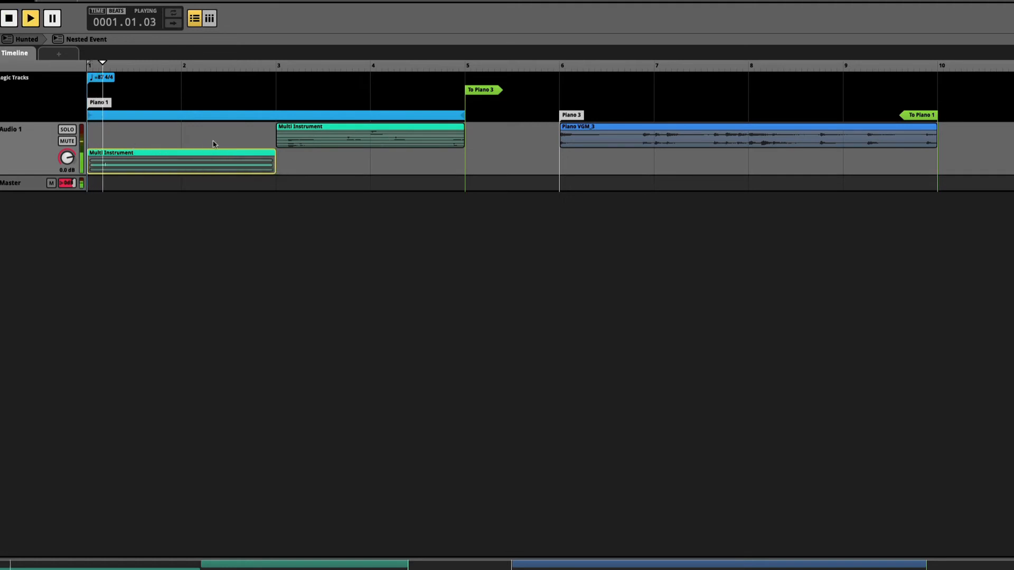
pyautogui.press('space')
pyautogui.click(275, 69)
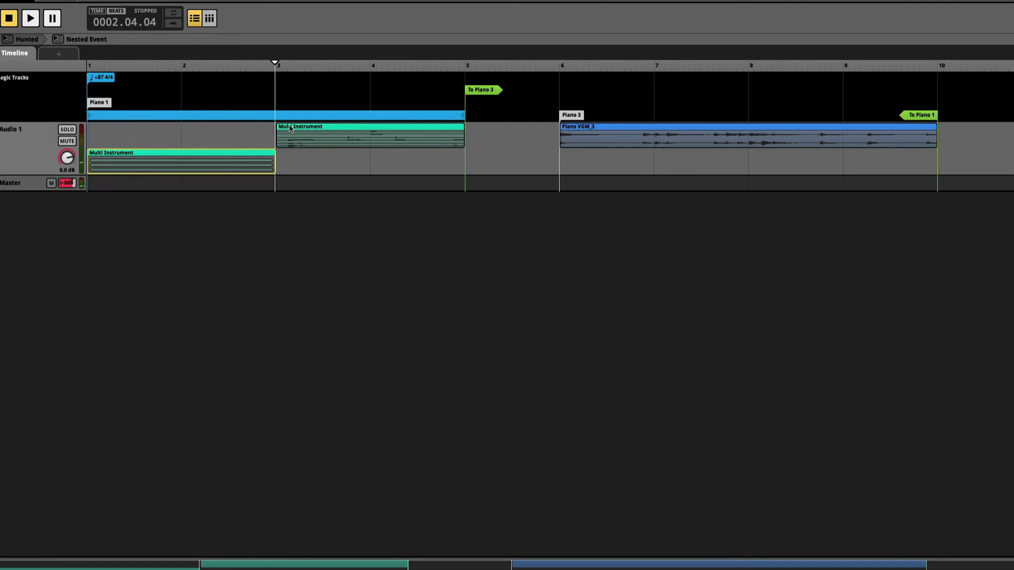
pyautogui.press('space')
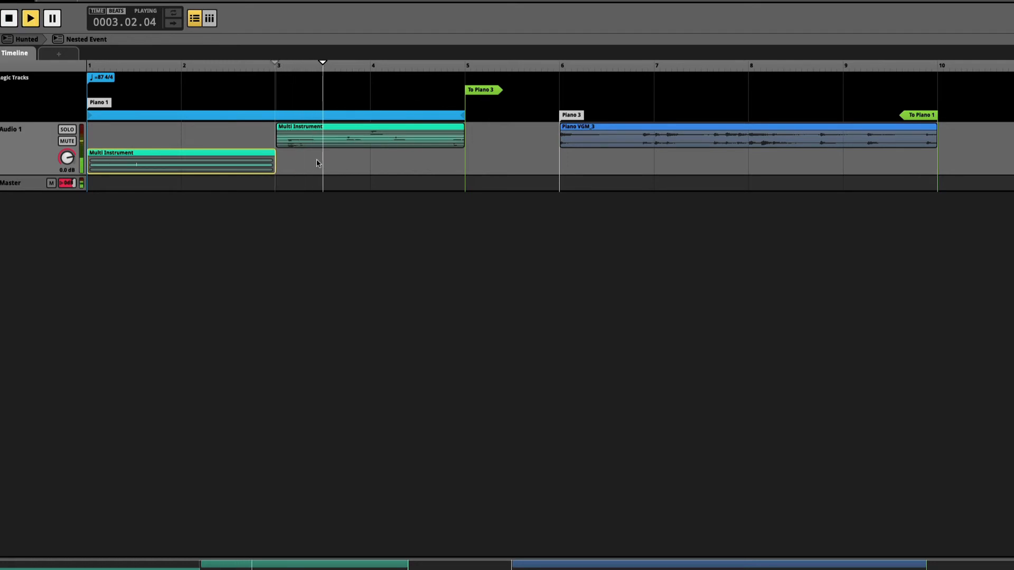
pyautogui.press('space')
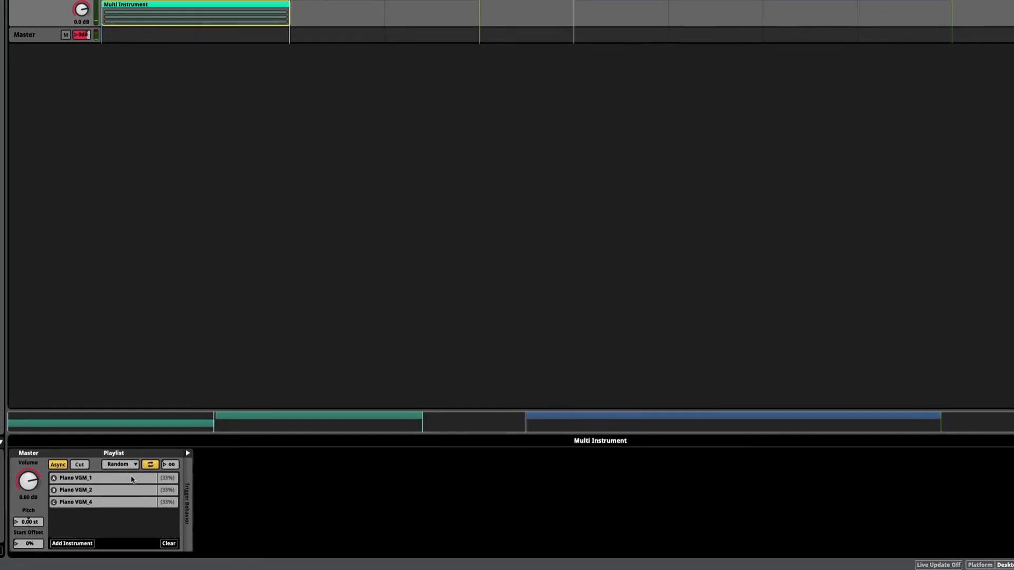
# Inspect the playlist sounds of both piano multi instruments, Piano VGM_1, 2 and 4 and Piano VGM_1_2, 2_2 and 4_2
pyautogui.click(125, 482)
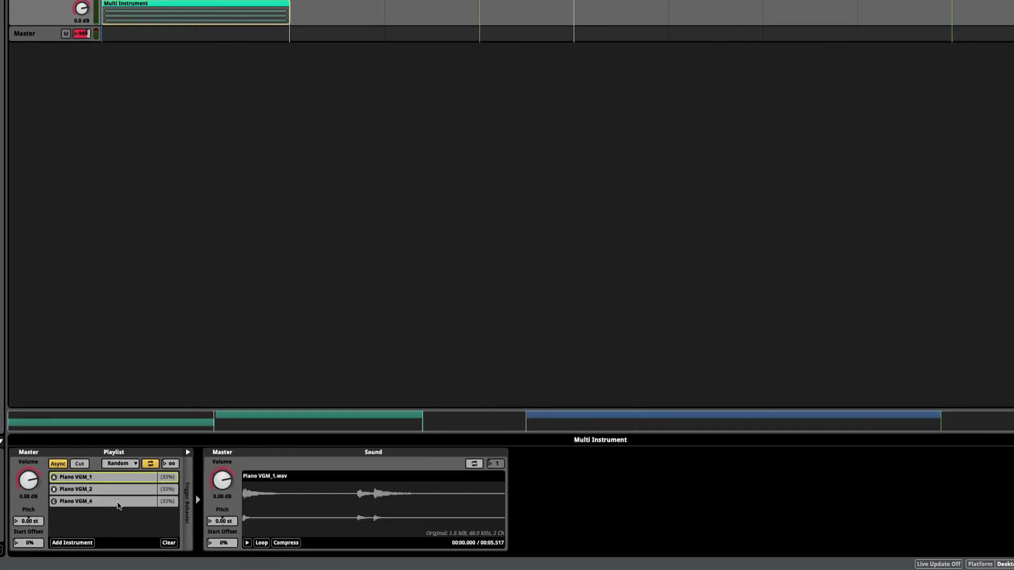
pyautogui.click(114, 492)
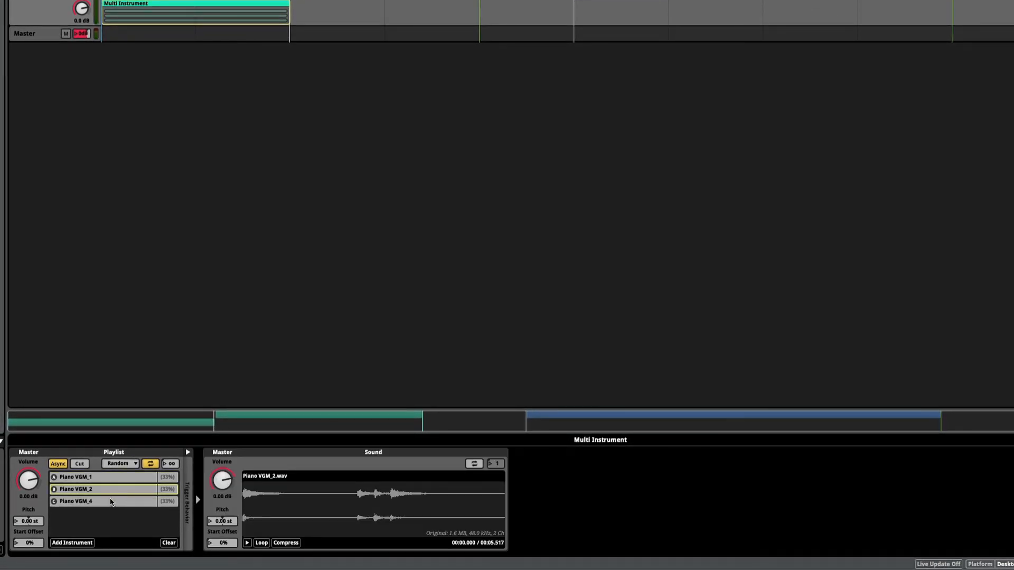
pyautogui.click(110, 502)
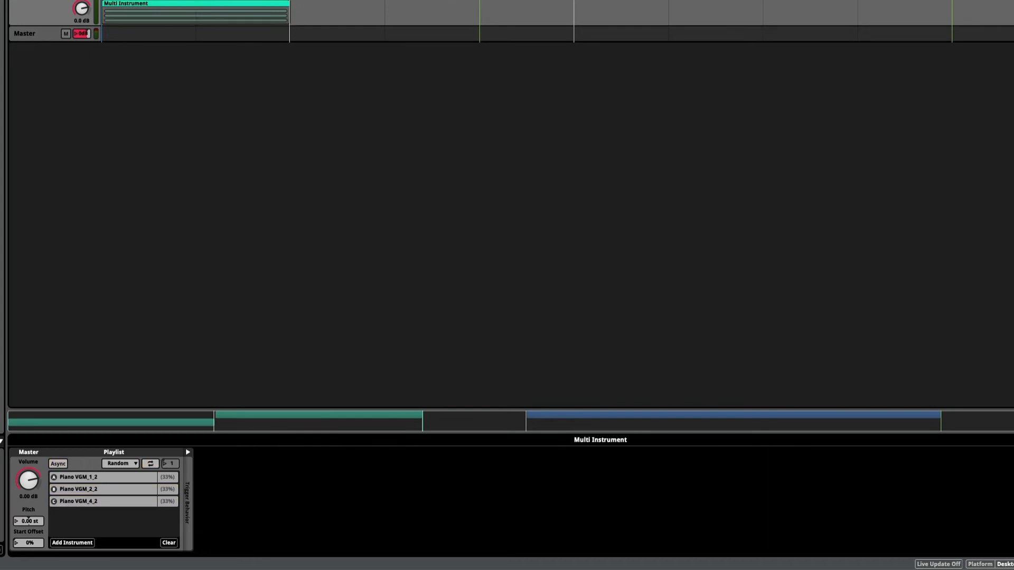
pyautogui.click(133, 481)
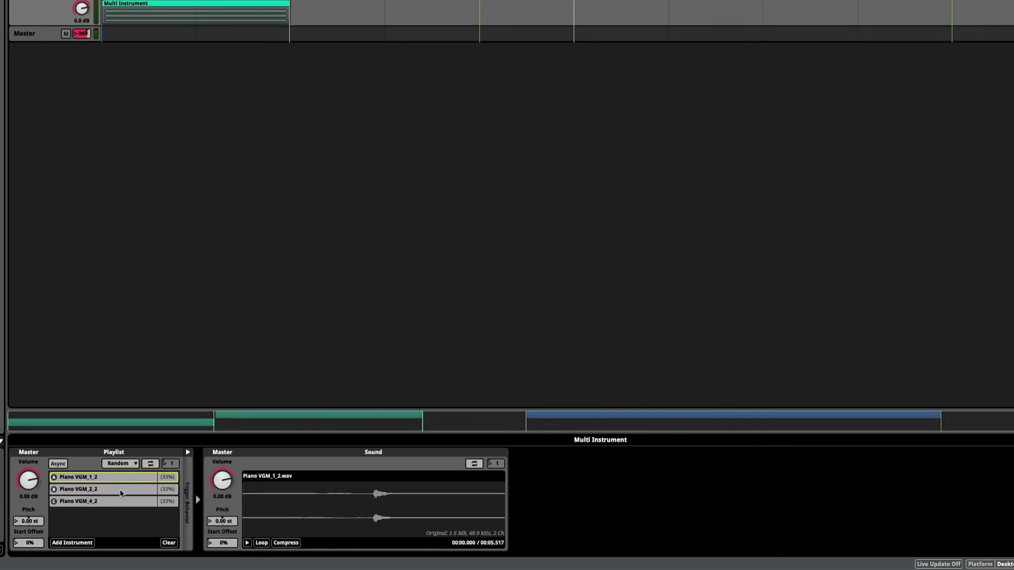
pyautogui.click(121, 492)
pyautogui.click(114, 504)
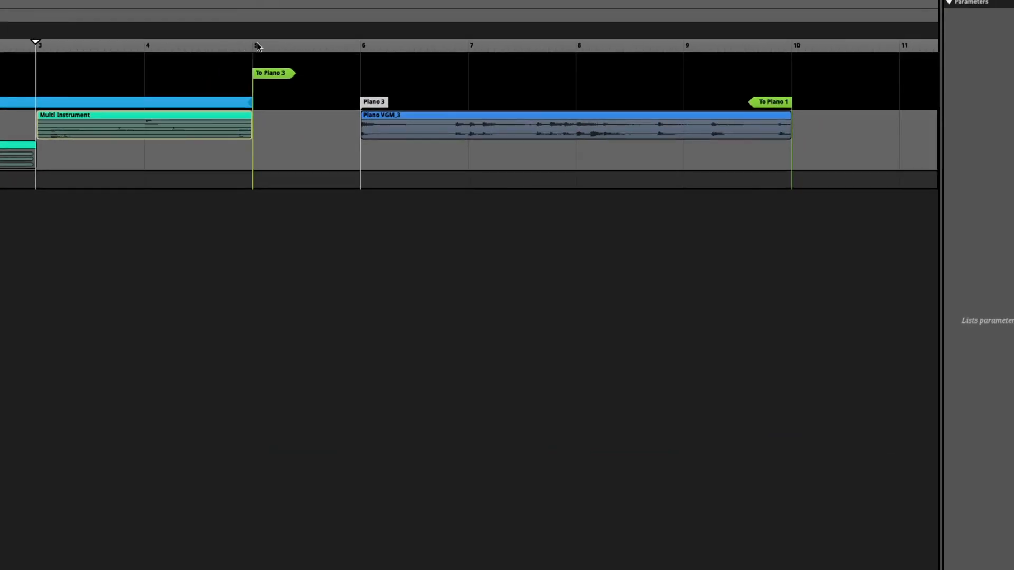
# Play the Piano VGM_3 instrument from bar 6 and inspect the To Piano 3 transition marker
pyautogui.click(360, 47)
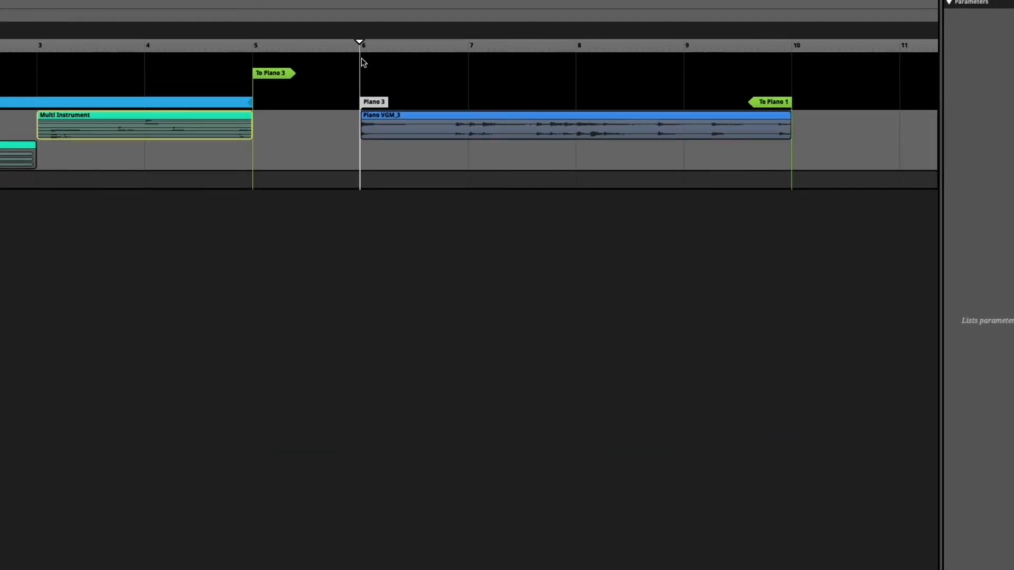
pyautogui.press('space')
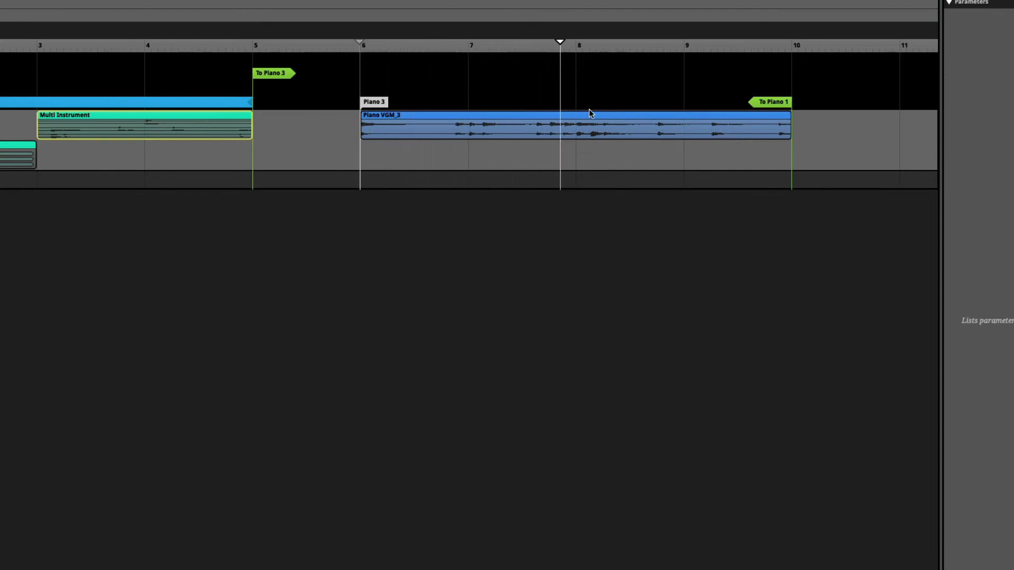
pyautogui.press('space')
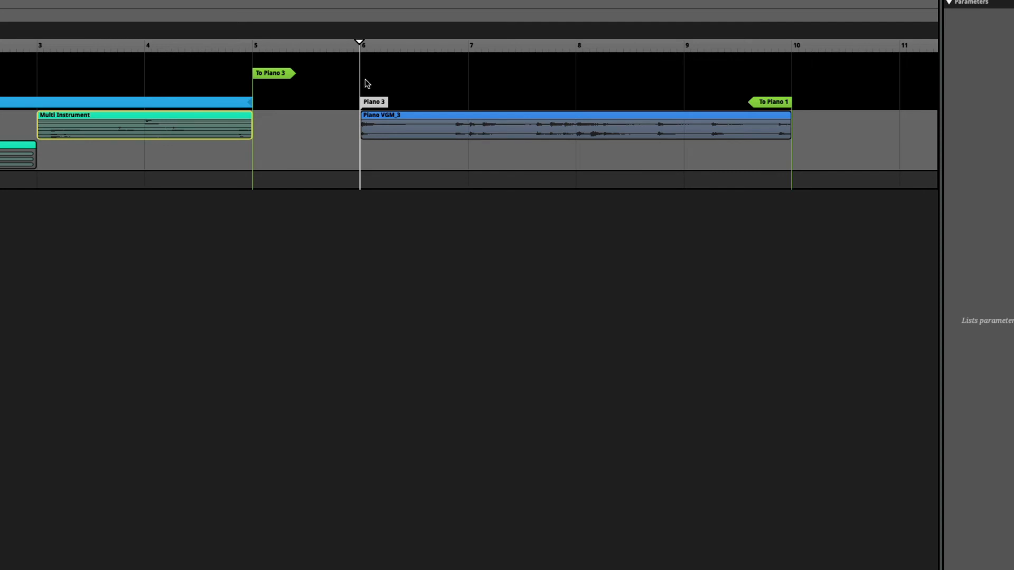
pyautogui.click(267, 74)
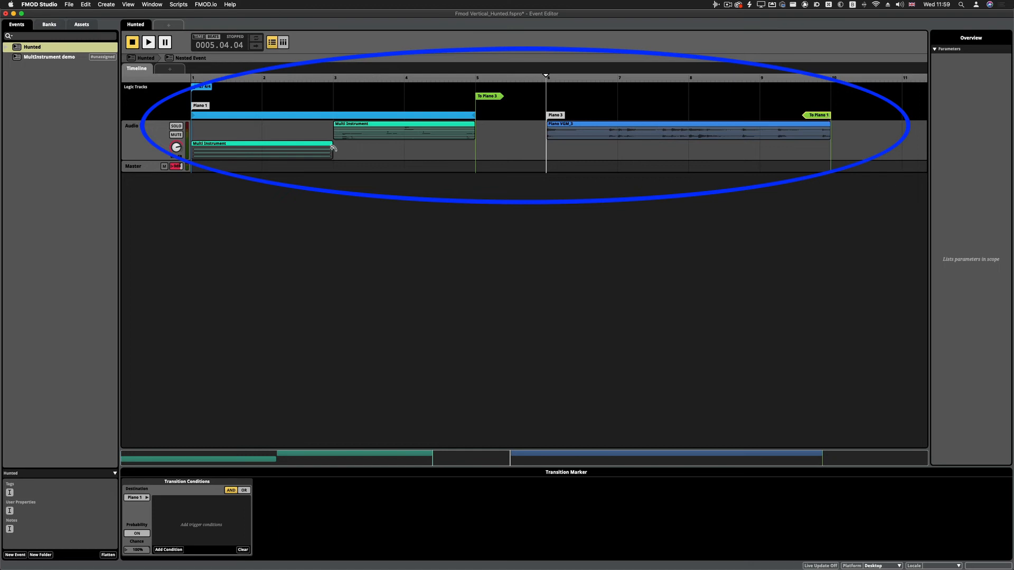
# Return to the Hunted event and try to shorten the Loop A nested event on the Piano muted track
pyautogui.click(147, 59)
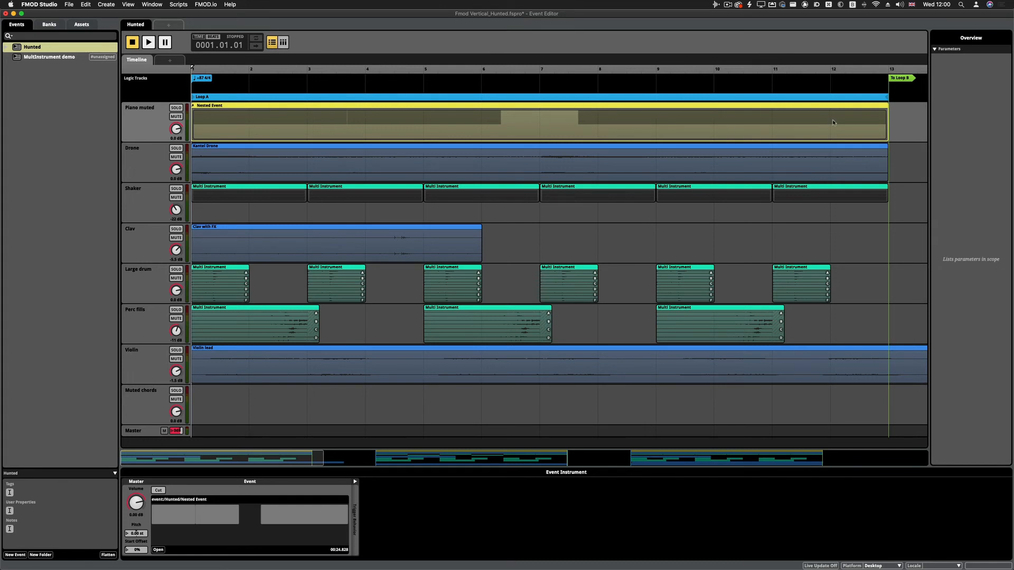
pyautogui.click(885, 113)
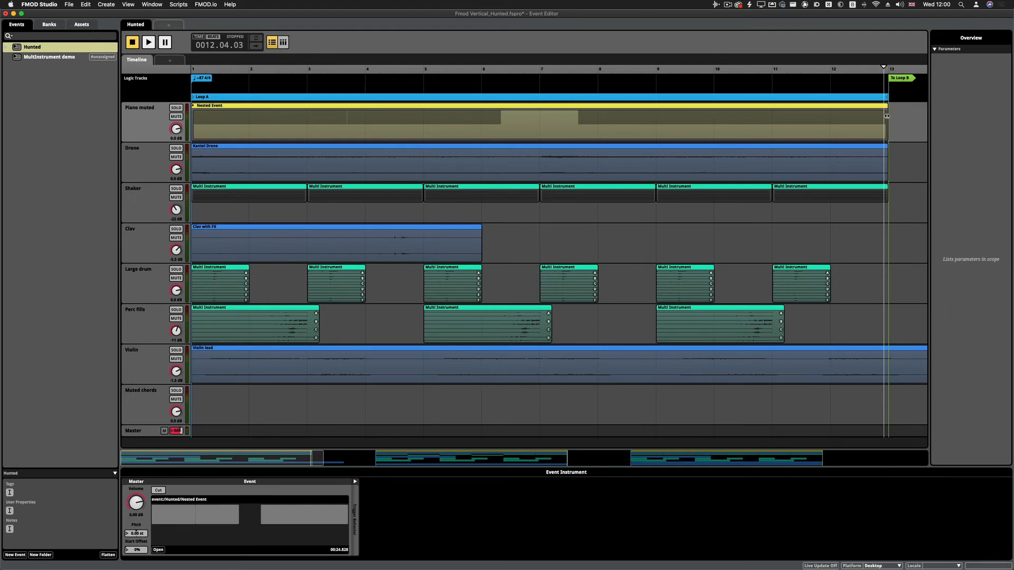
pyautogui.moveTo(889, 110); pyautogui.dragTo(732, 139)
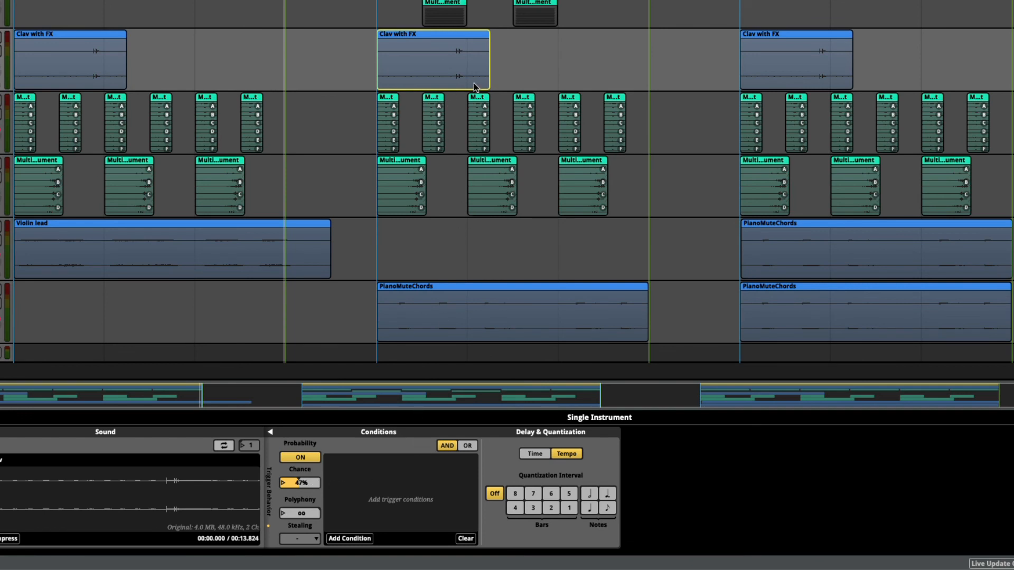
# Examine the trigger probability of Loop C's Clav with FX instrument and select the PianoMuteChords instrument in Loop B
pyautogui.click(781, 79)
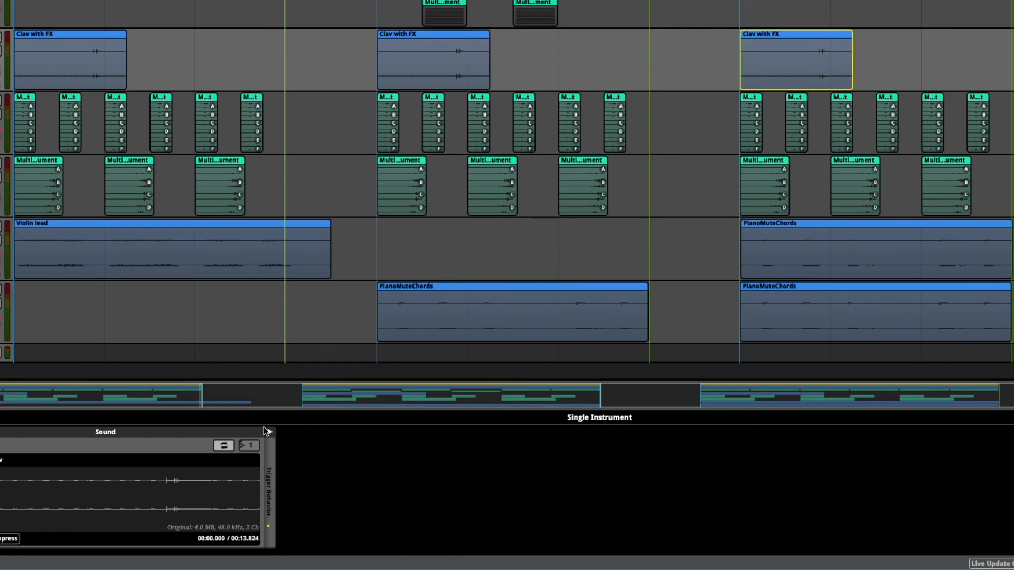
pyautogui.click(268, 432)
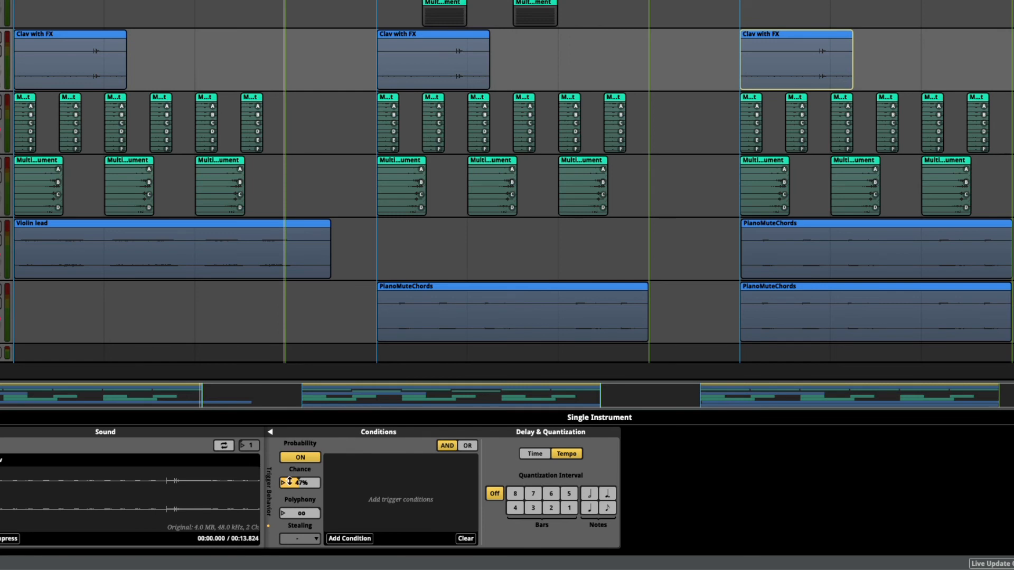
pyautogui.moveTo(299, 481); pyautogui.dragTo(292, 481)
pyautogui.click(511, 316)
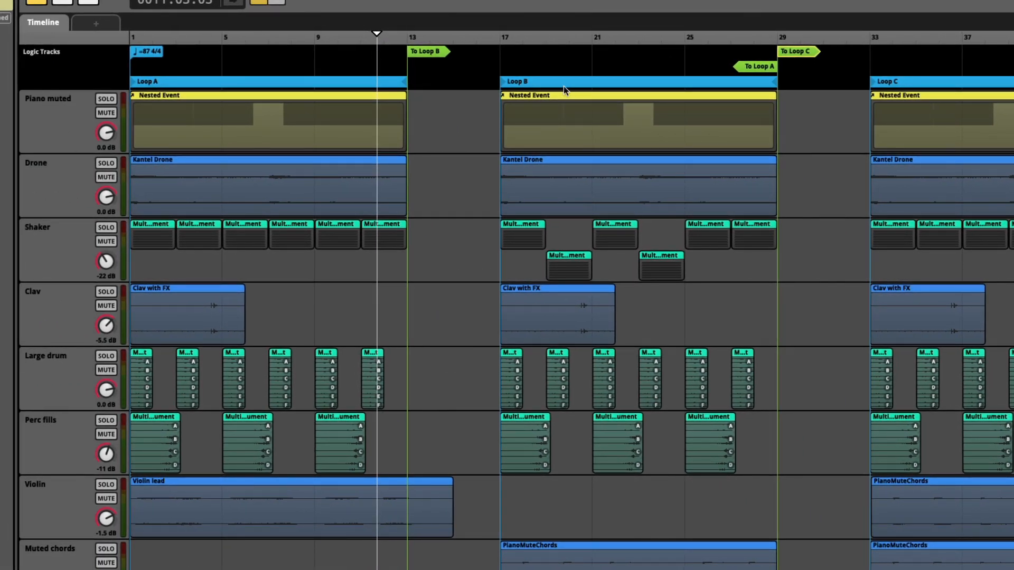
# Add a transition to the Loop C region at bar 13, after Loop A, then enable its probability and adjust the chance
pyautogui.rightClick(411, 72)
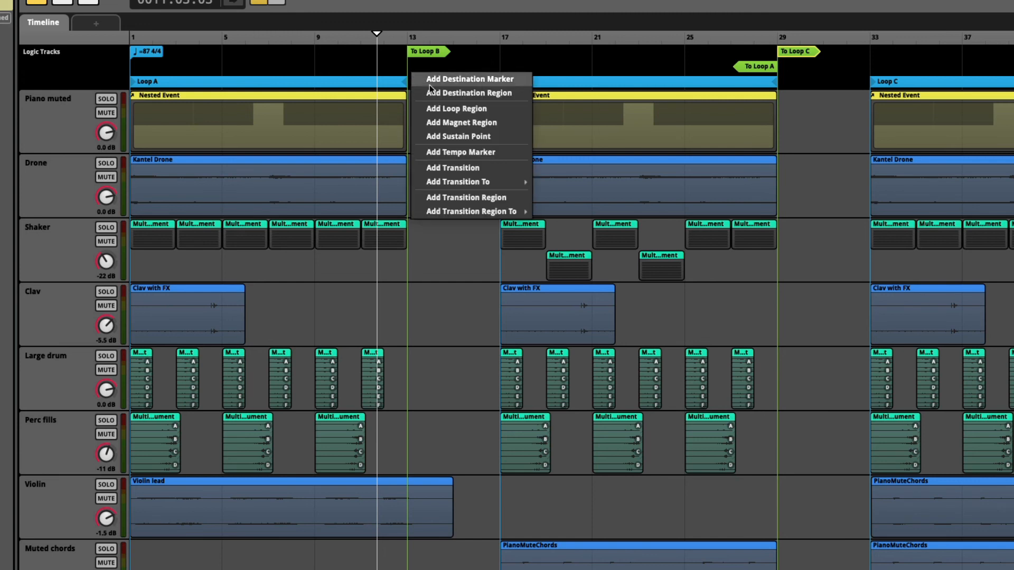
pyautogui.moveTo(486, 182)
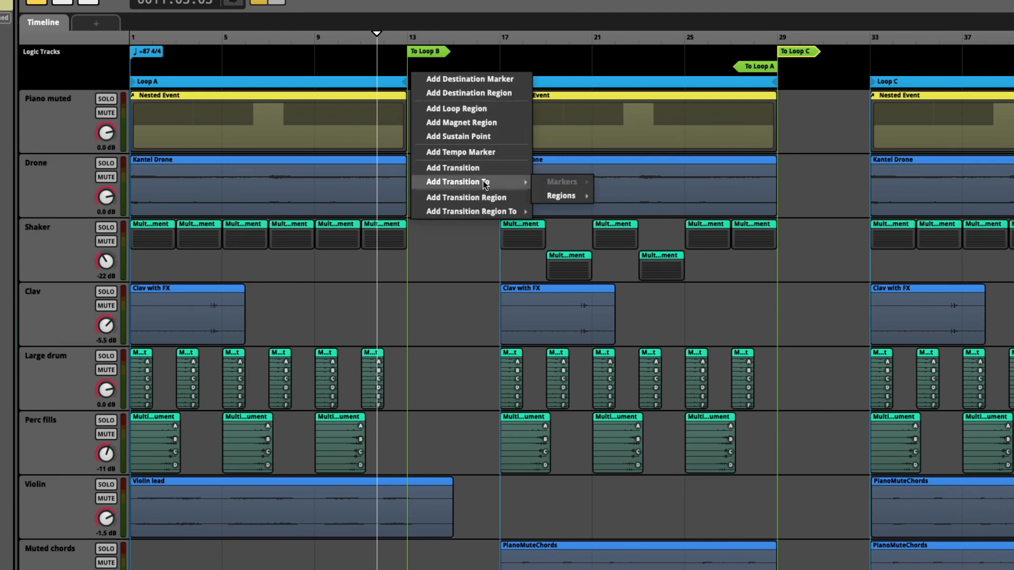
pyautogui.moveTo(560, 196)
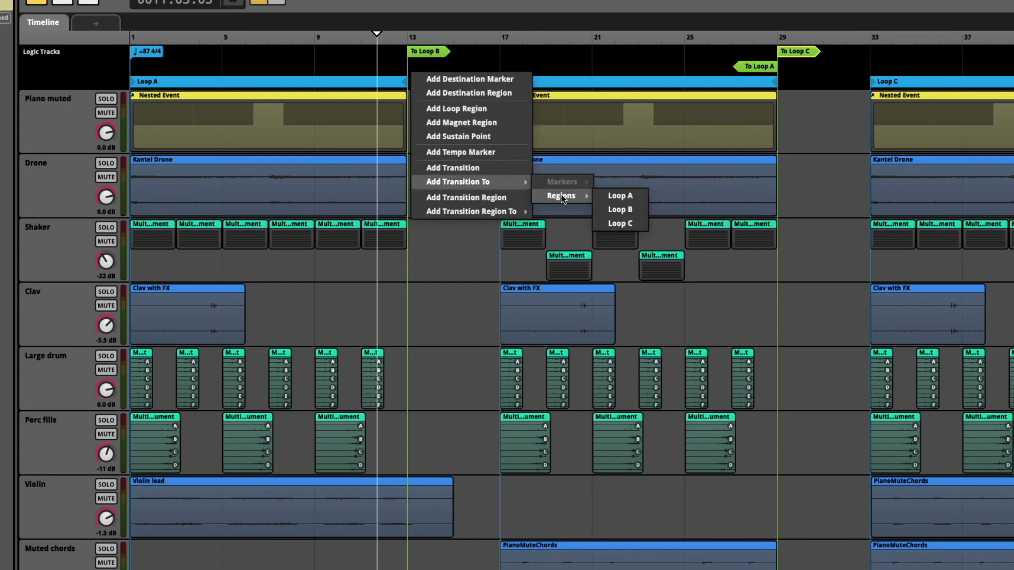
pyautogui.click(618, 224)
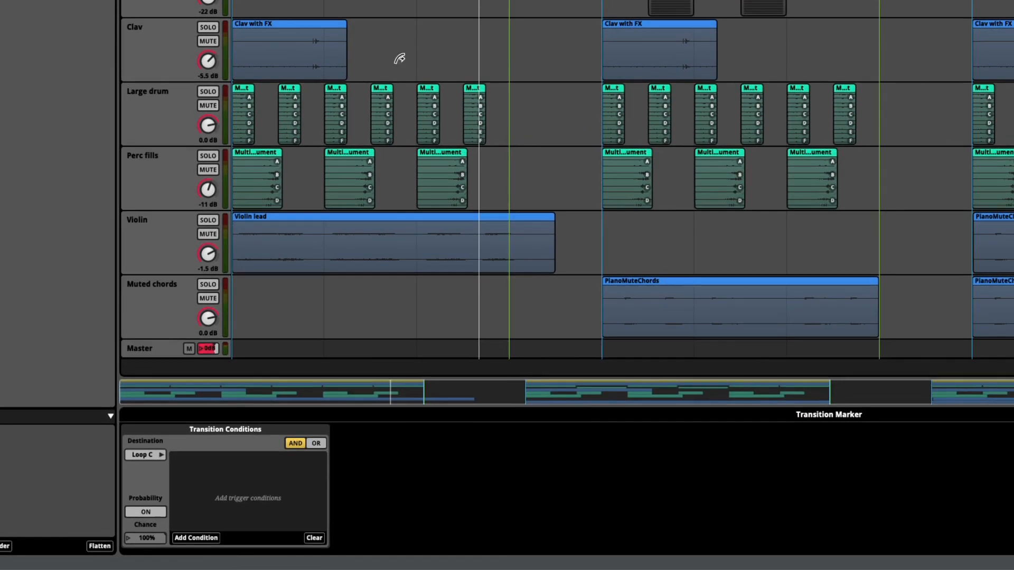
pyautogui.click(145, 512)
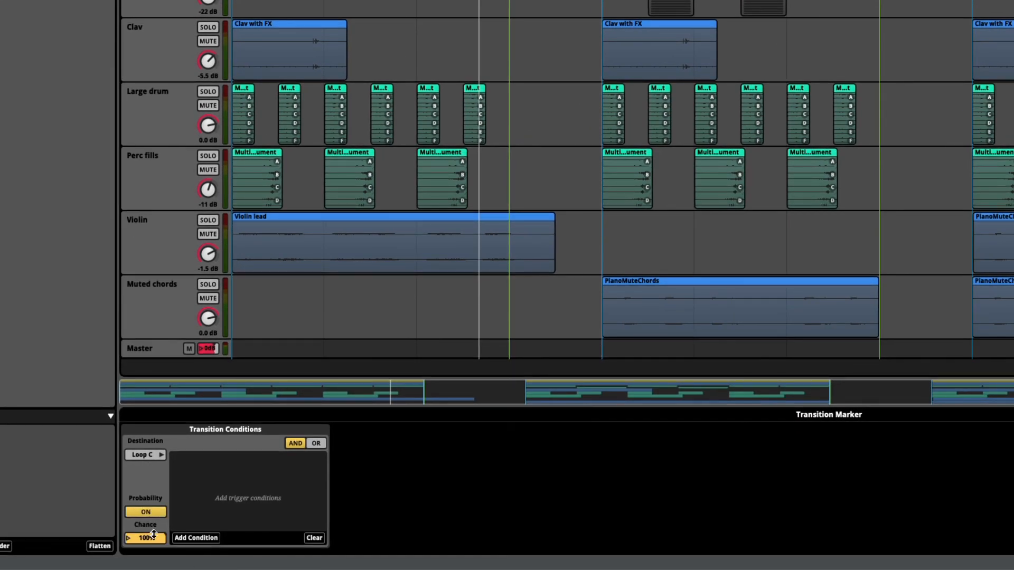
pyautogui.moveTo(158, 538); pyautogui.dragTo(146, 538)
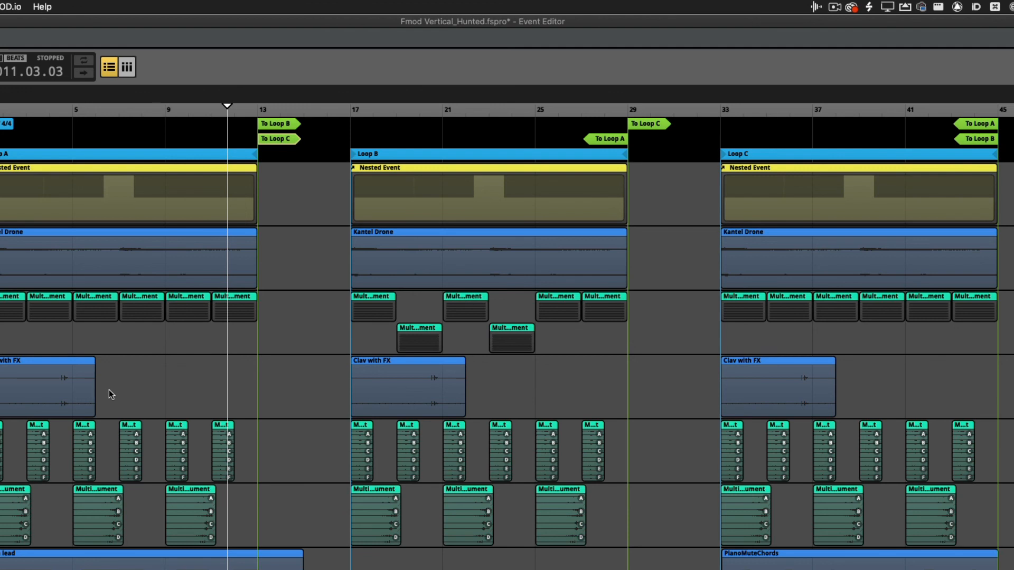
# Open the Audio Bin and look through the project's audio assets
pyautogui.press('super+4')
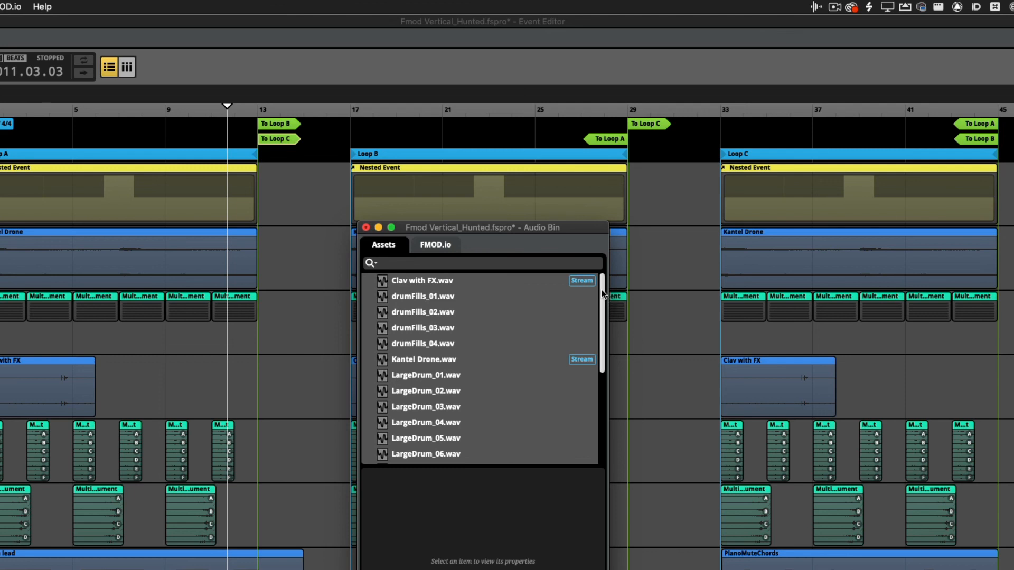
pyautogui.moveTo(602, 294)
pyautogui.mouseDown()
pyautogui.moveTo(605, 370)
pyautogui.moveTo(602, 285)
pyautogui.mouseUp()
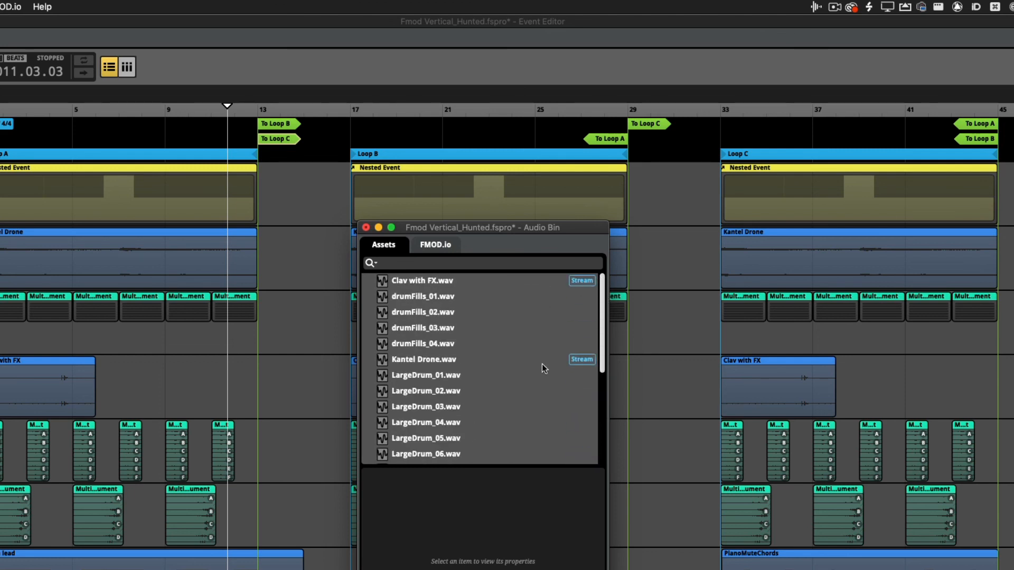